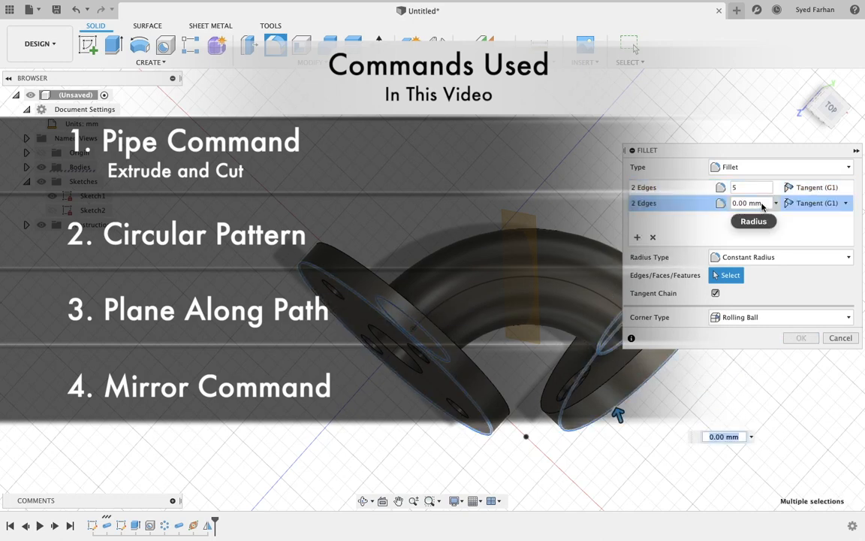
text(3)
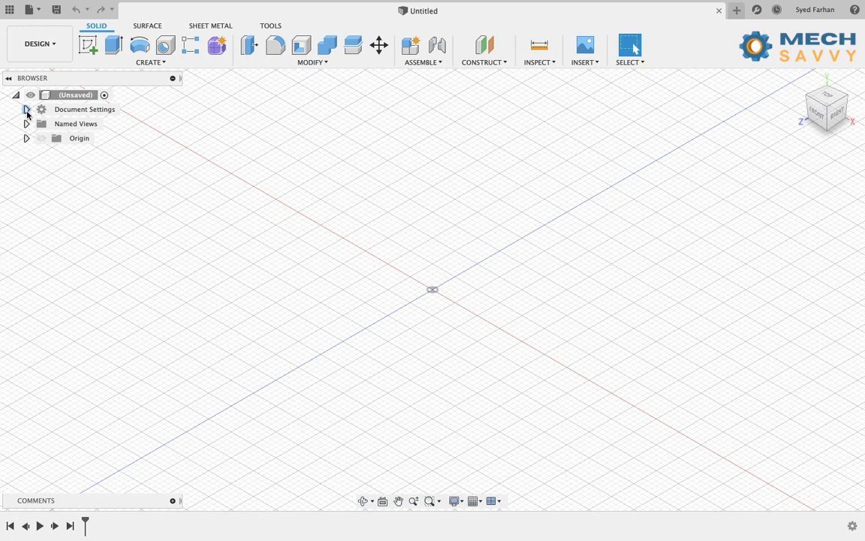
- Change the document's active units to millimeters
click(26, 110)
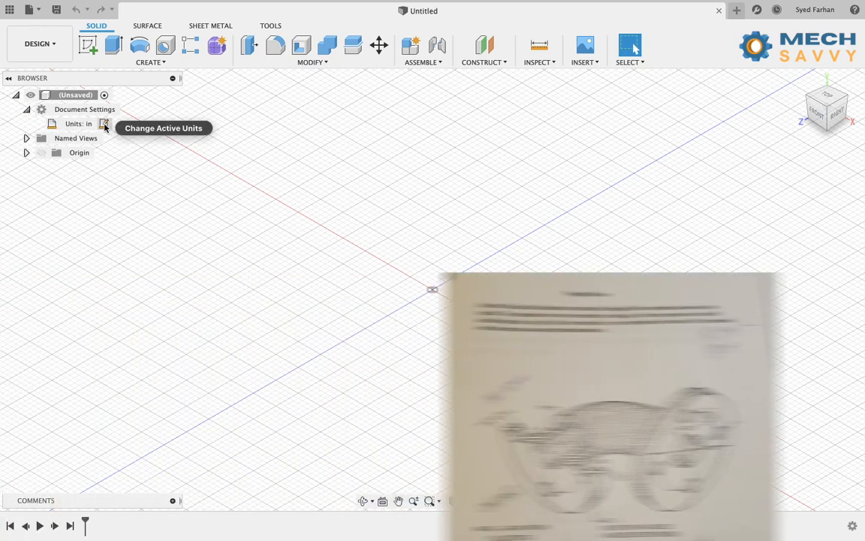
click(104, 126)
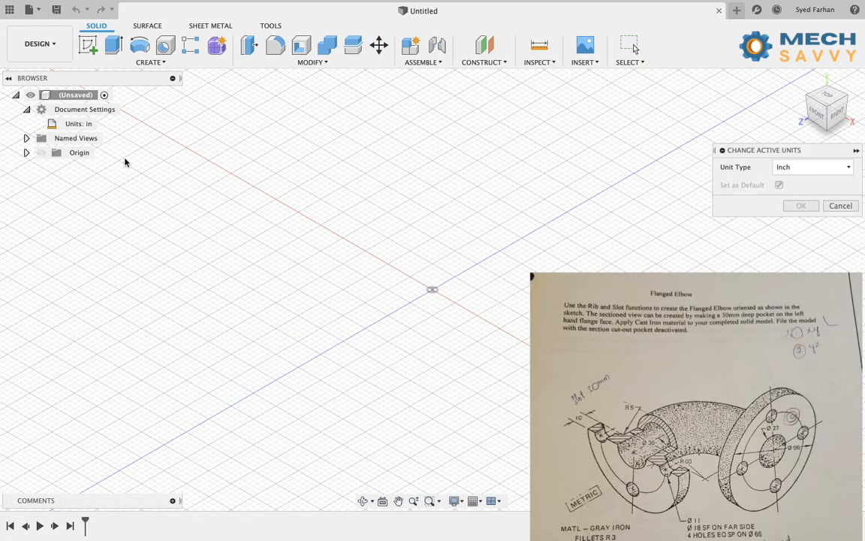
click(843, 167)
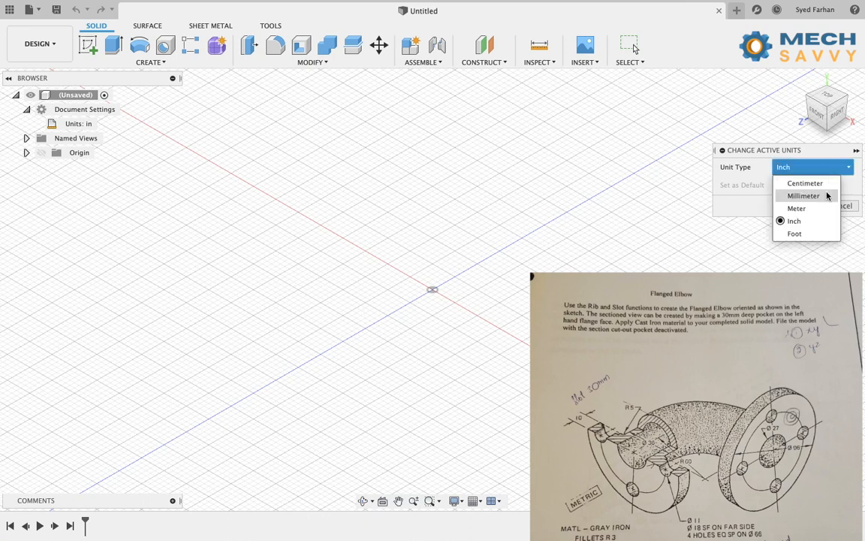
click(827, 196)
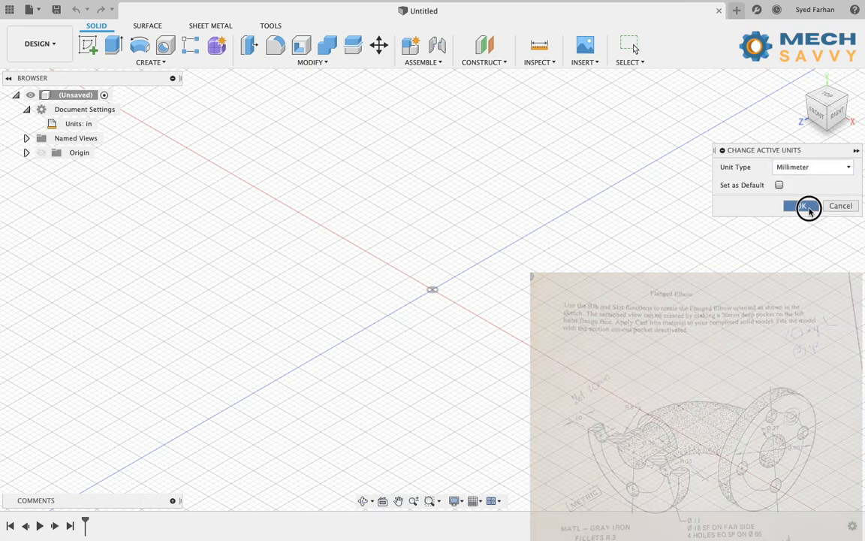
click(805, 205)
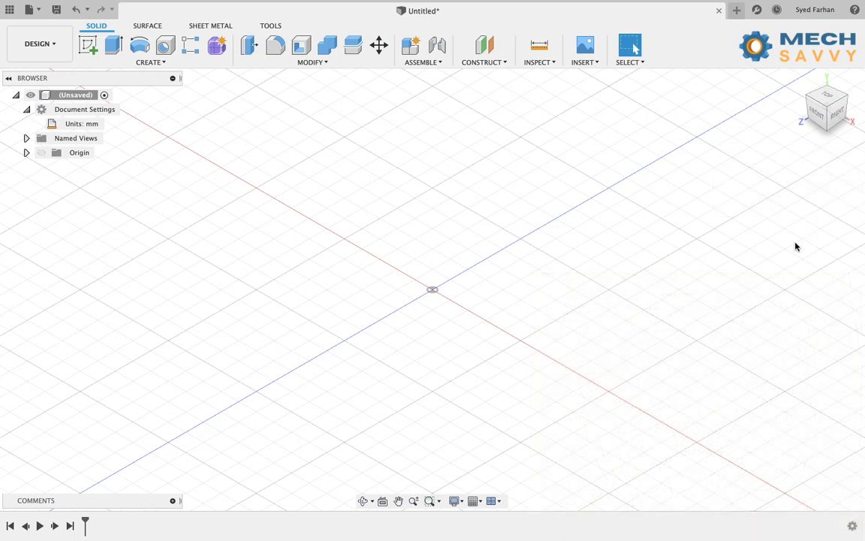
- Start a sketch on the horizontal XZ plane and draw a three-point arc from the origin with a radius of about 68 mm
click(88, 45)
click(419, 320)
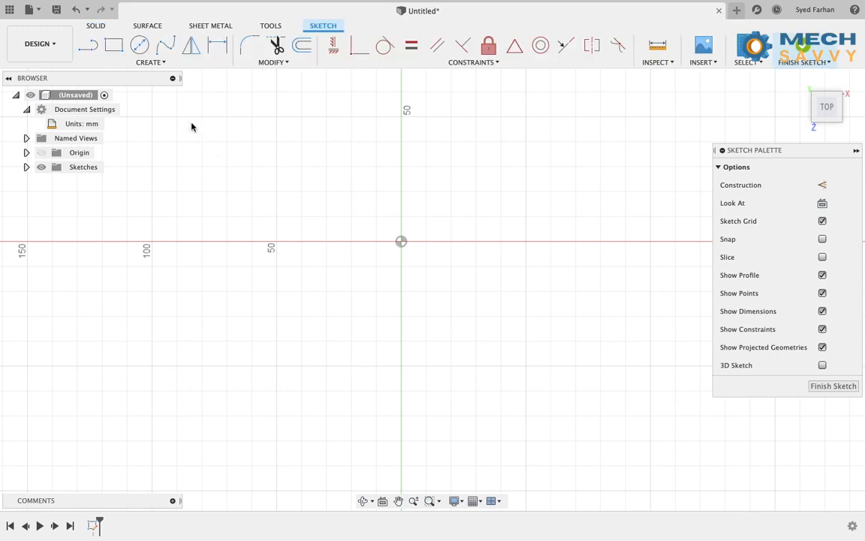
click(151, 63)
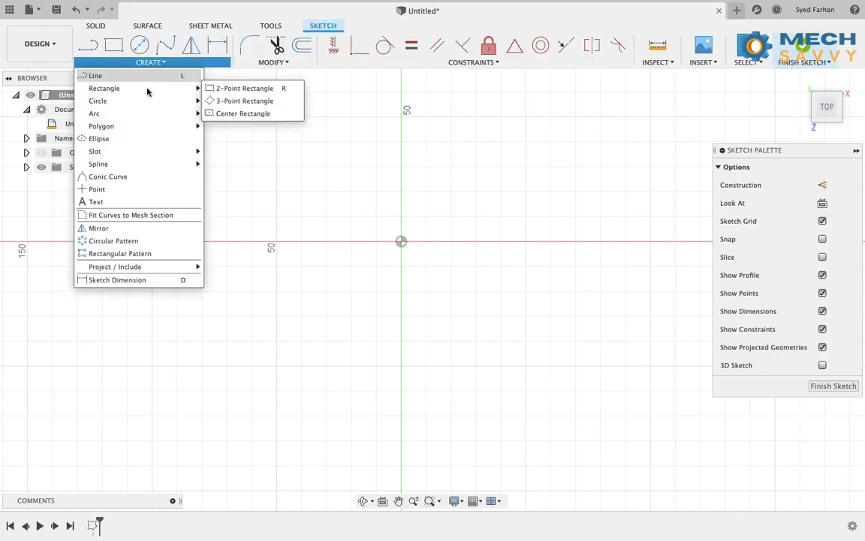
mouse_move(148, 118)
click(225, 114)
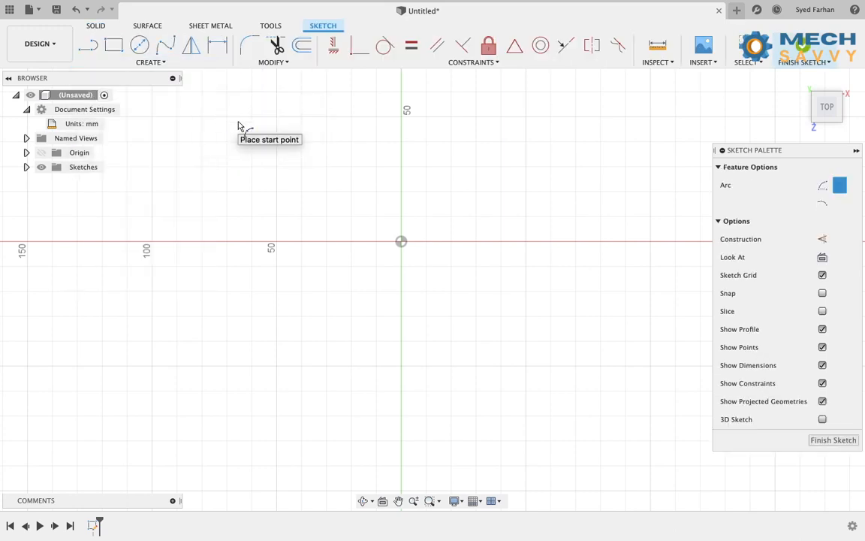
click(401, 242)
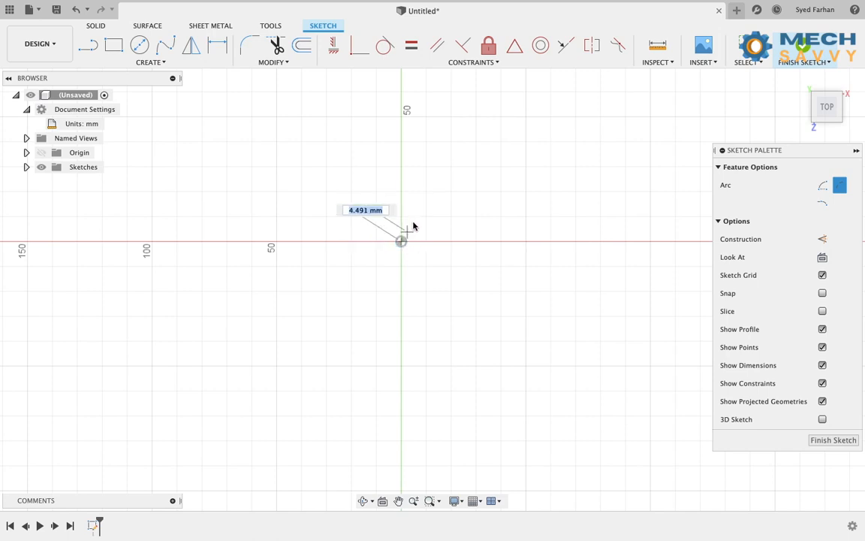
click(515, 106)
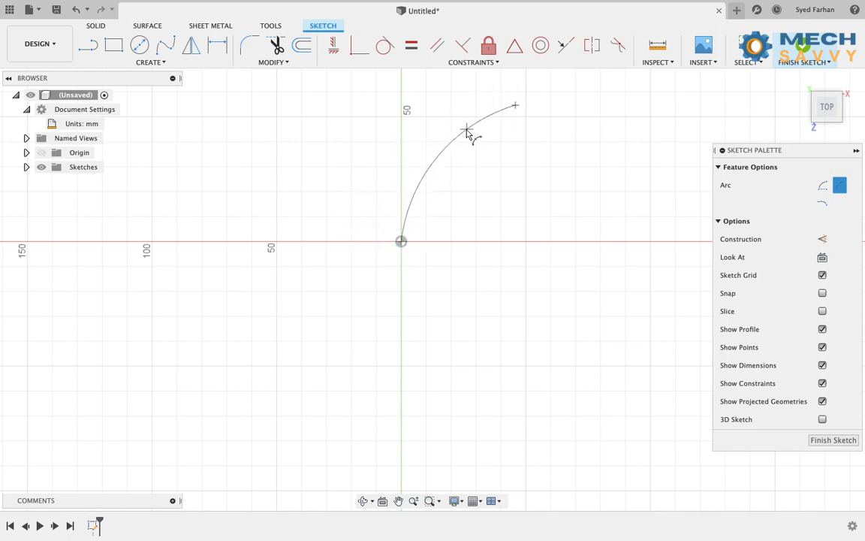
click(466, 178)
- Dimension the arc with a radius of 60 mm
key(d)
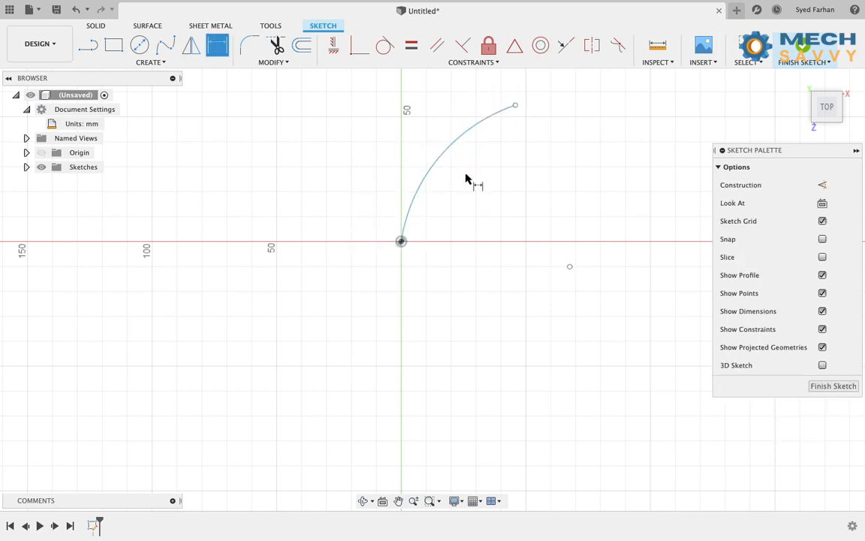
click(446, 160)
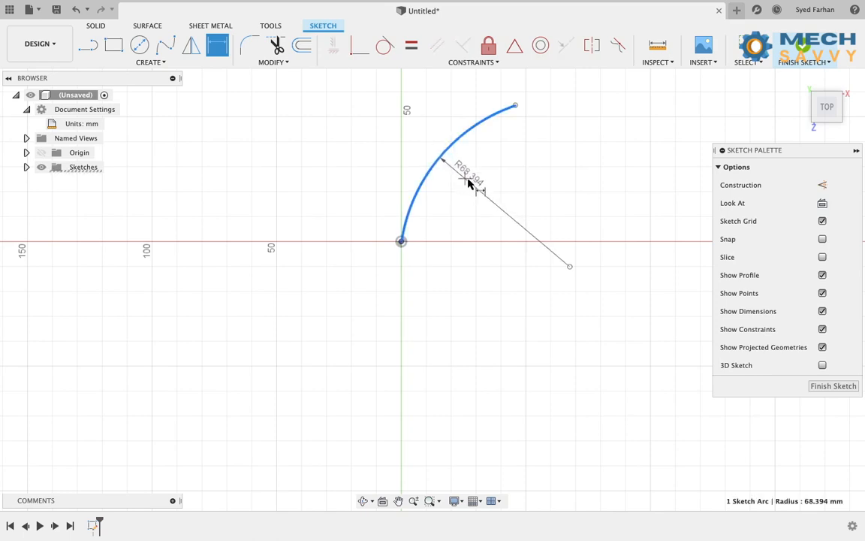
click(472, 182)
text(60)
key(Return)
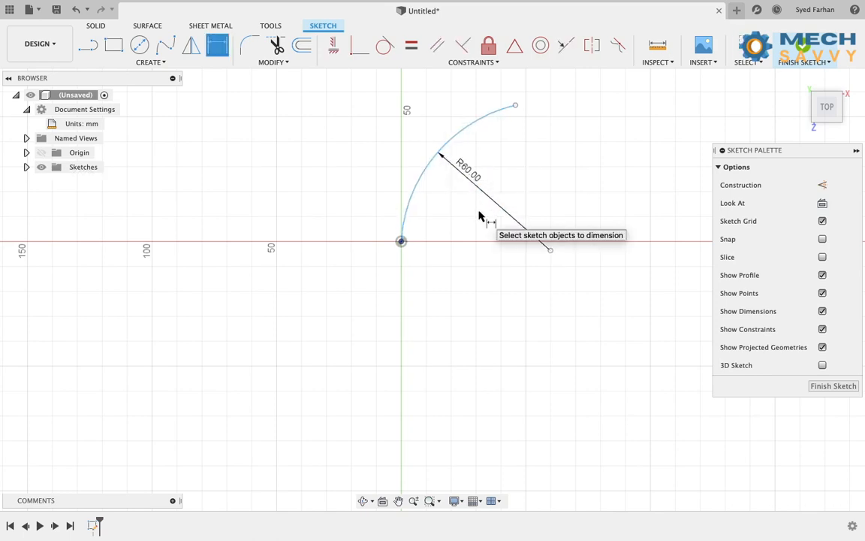
key(Escape)
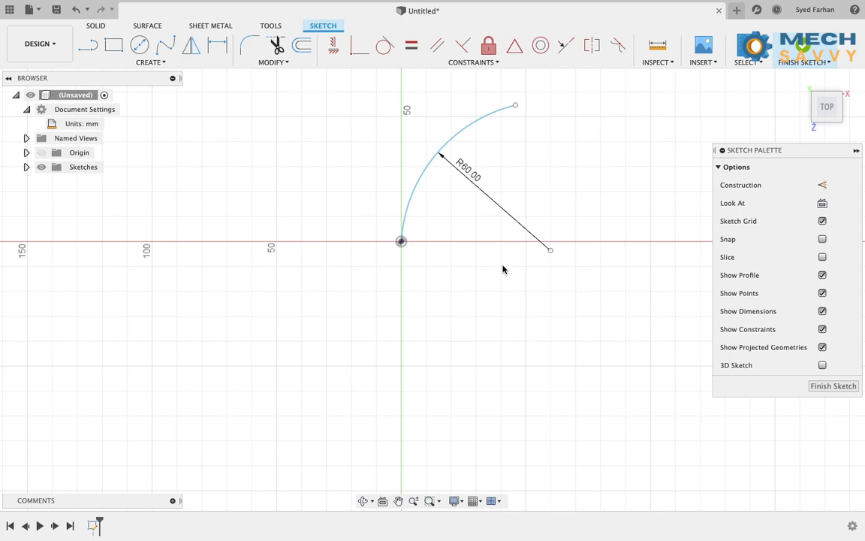
- Move the arc's center point close to the X axis and align it horizontally with the origin using a Horizontal/Vertical constraint
mouse_move(549, 254)
mouse_down()
mouse_move(558, 245)
mouse_move(547, 254)
mouse_move(551, 245)
mouse_up()
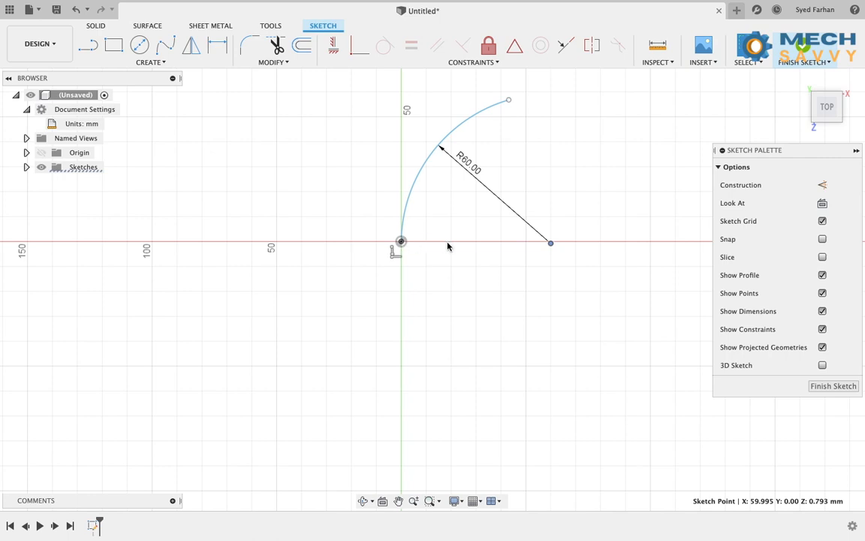
click(335, 47)
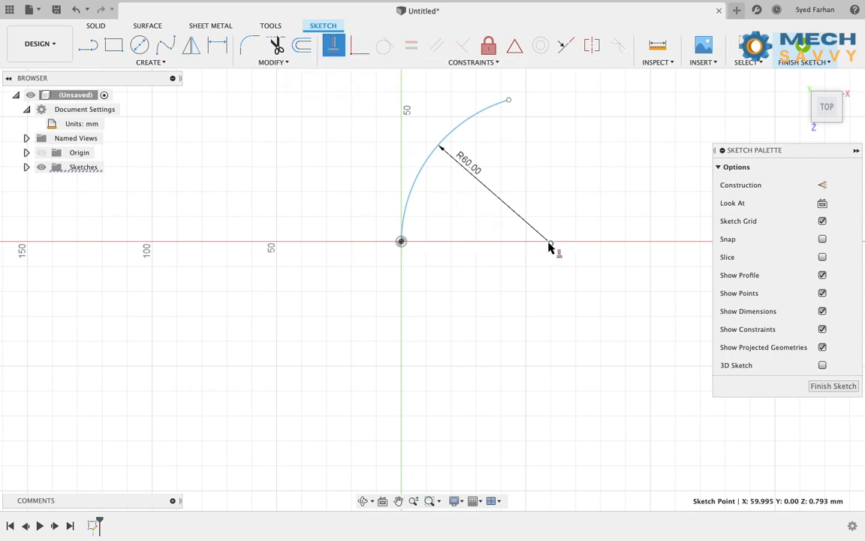
click(550, 244)
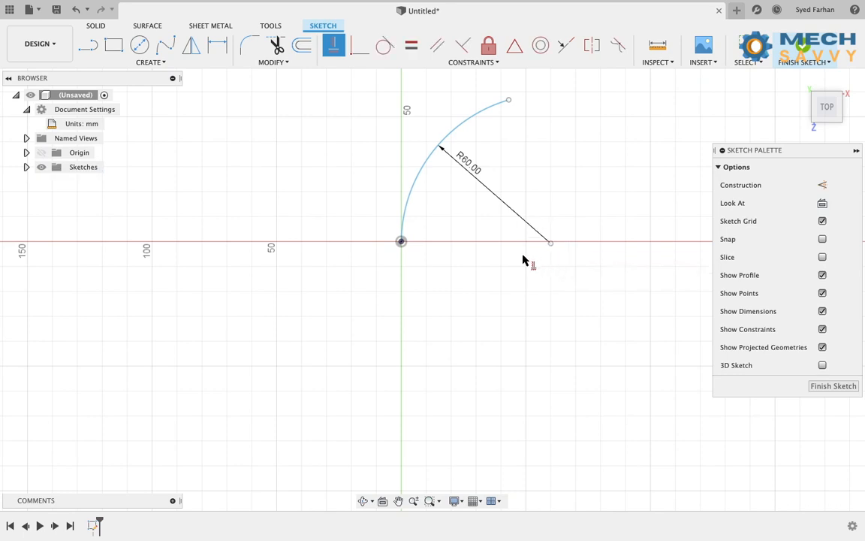
click(402, 243)
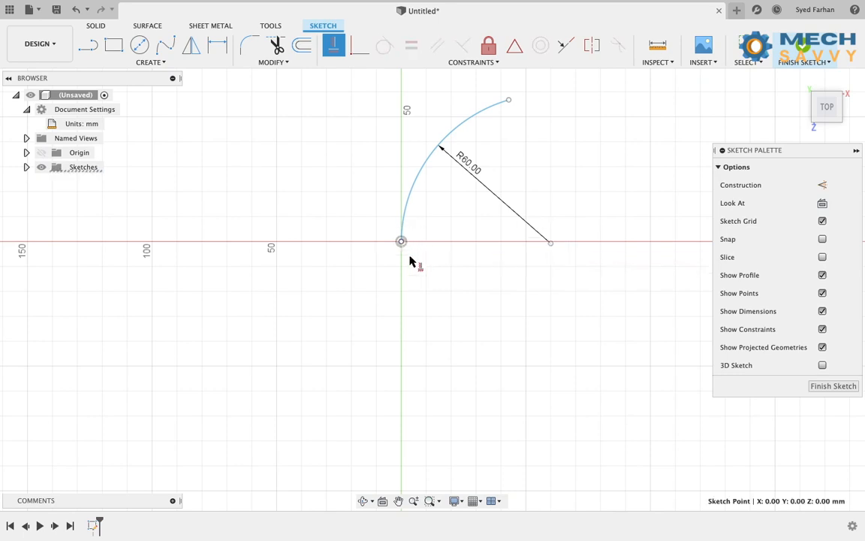
click(550, 245)
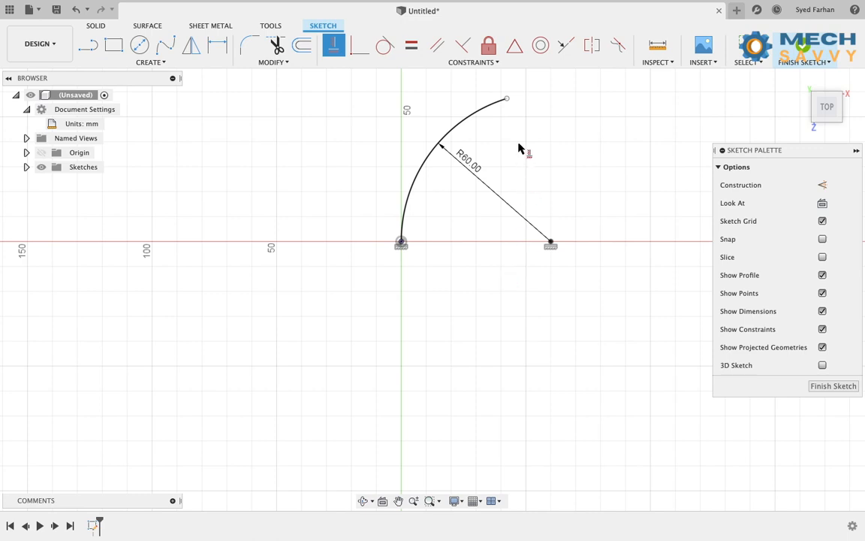
- Constrain the arc's free endpoint vertically to its center point and finish the sketch
click(508, 100)
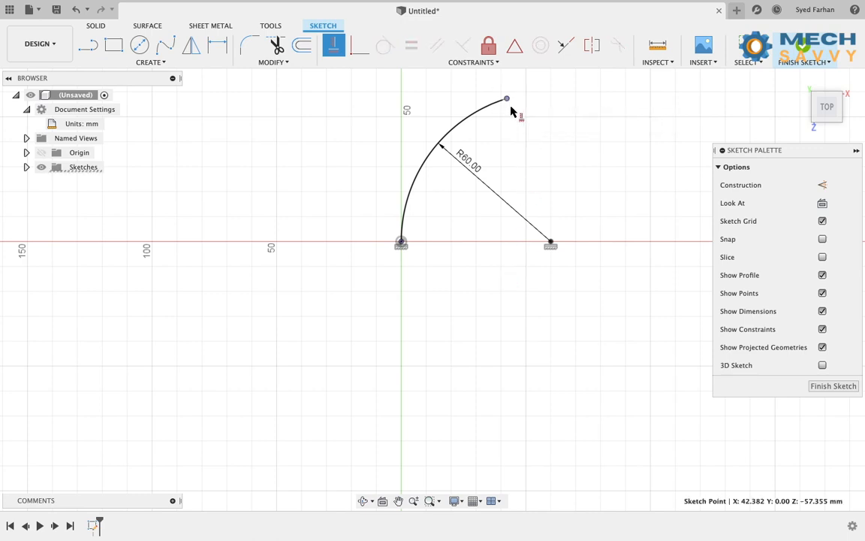
click(552, 245)
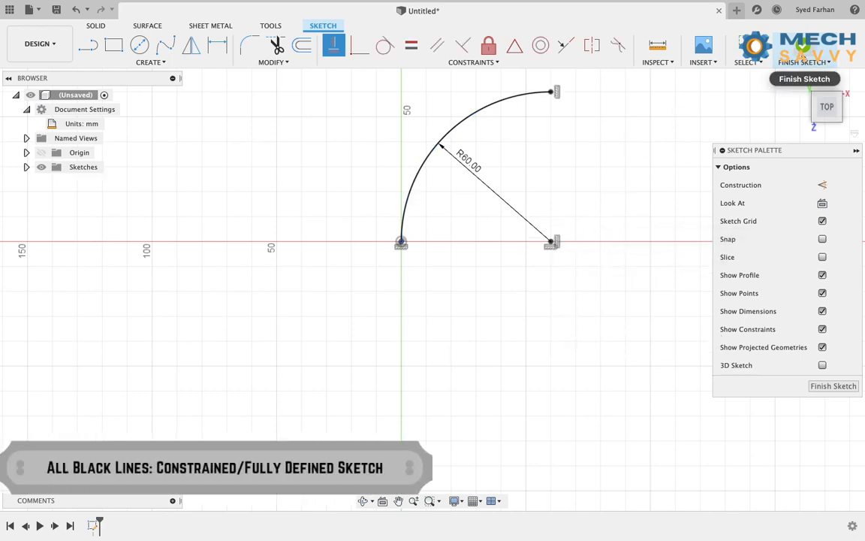
click(803, 58)
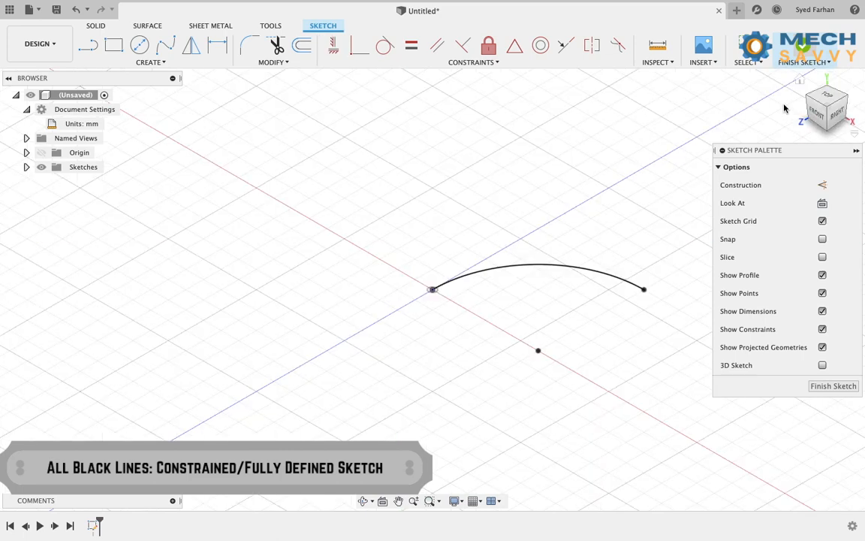
- Create a solid circular pipe along the arc as a new body with a section size of 36 mm
scroll(821, 351, up, 3)
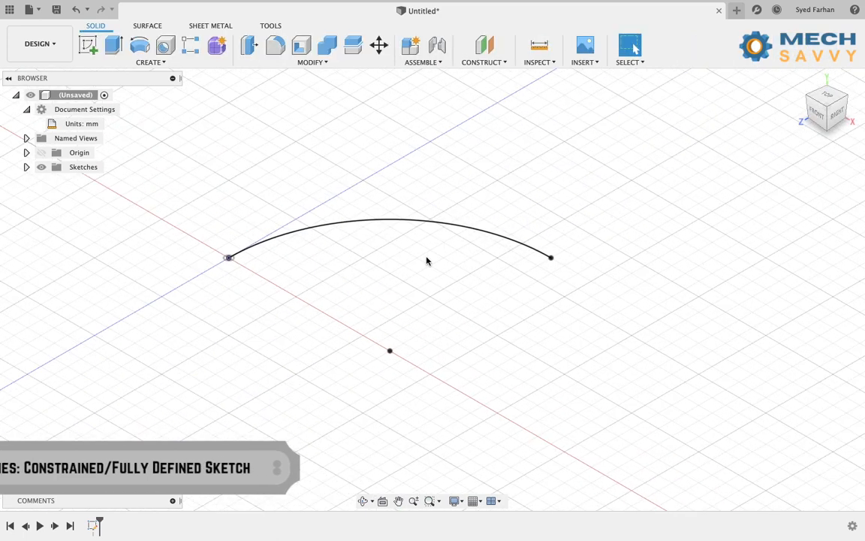
click(150, 63)
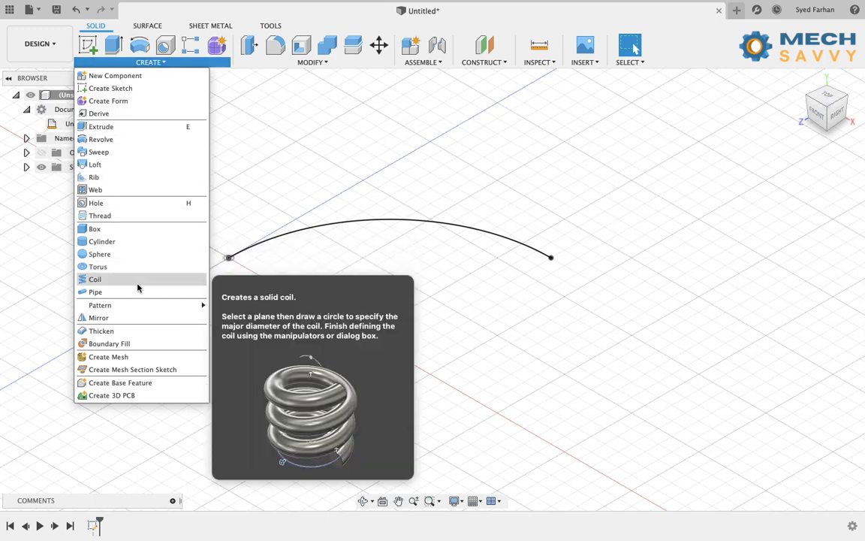
key(Escape)
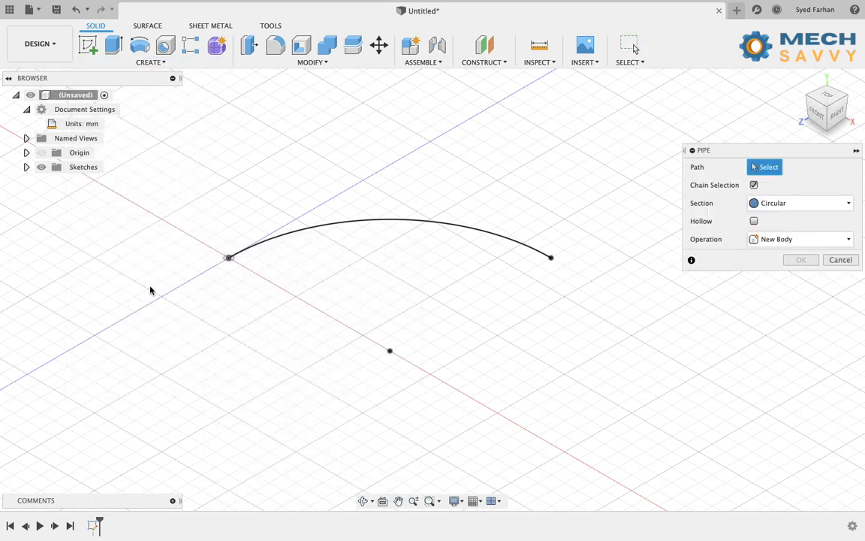
click(321, 228)
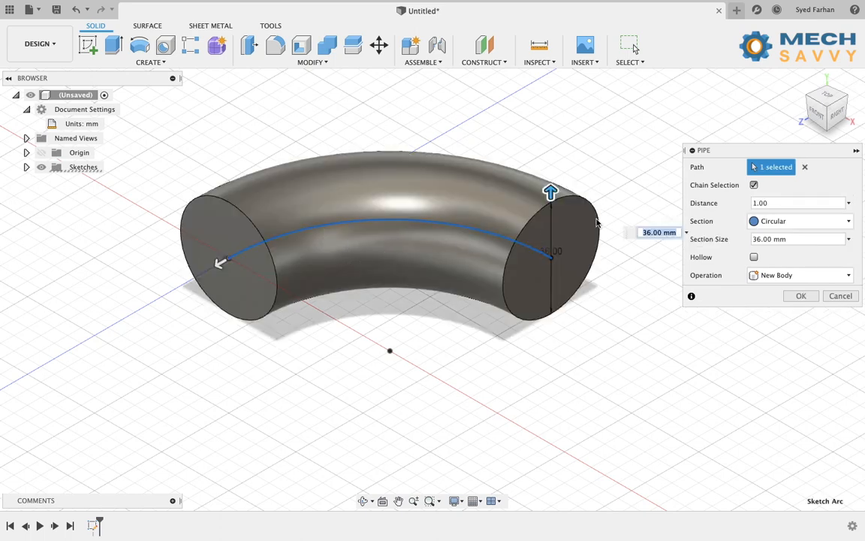
click(795, 241)
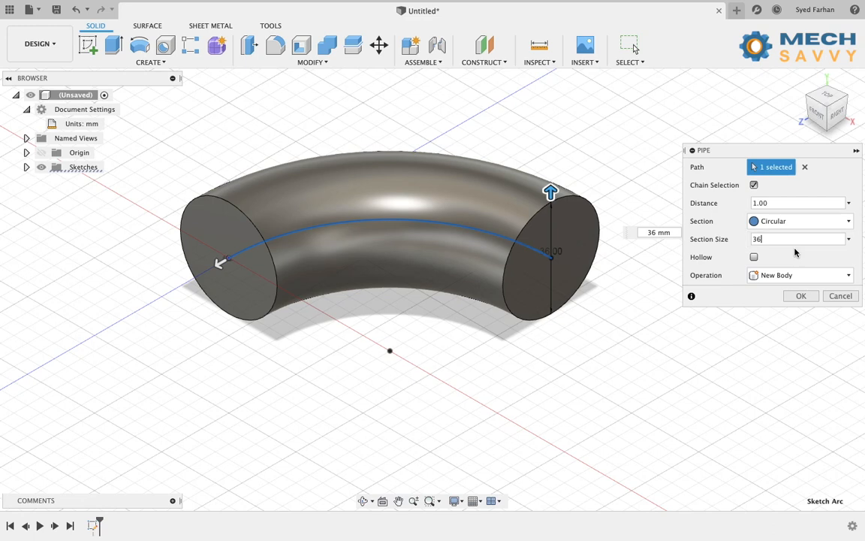
click(797, 296)
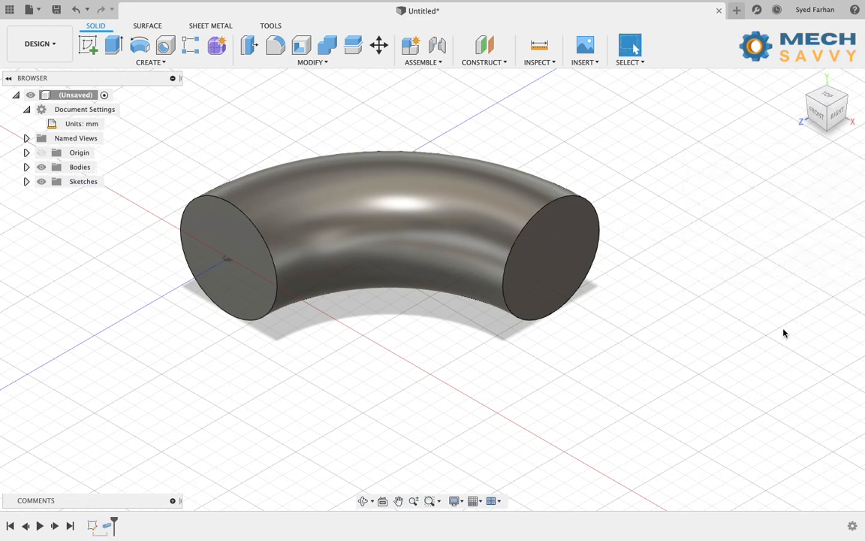
- Start a sketch on the pipe's end face at the origin and draw a center-diameter circle around the face, centered on the origin
click(226, 234)
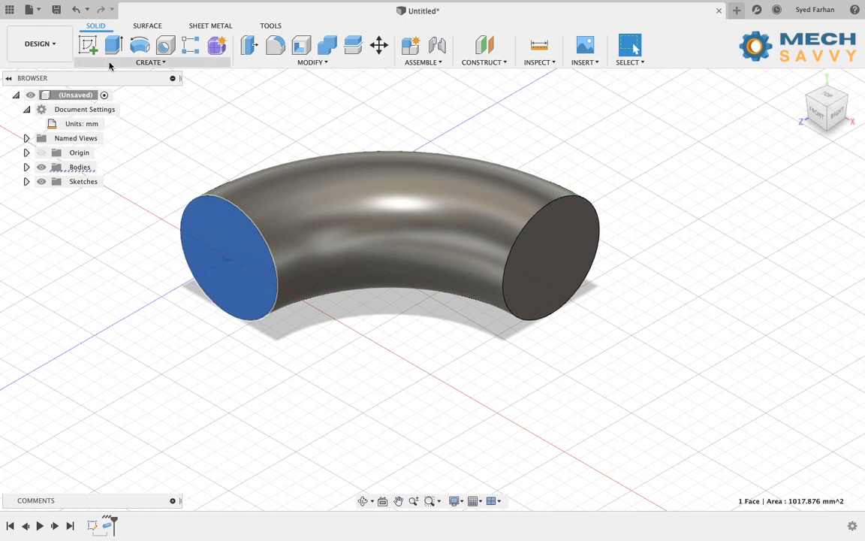
click(88, 45)
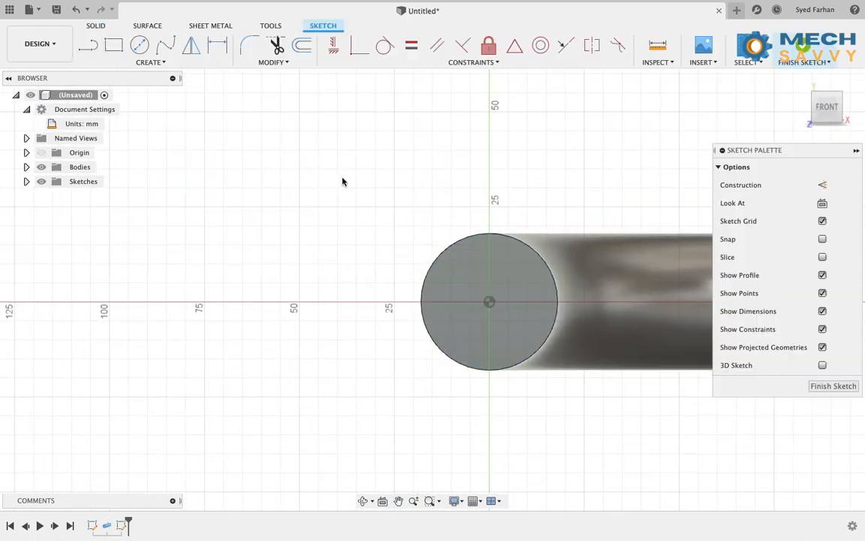
key(c)
click(489, 301)
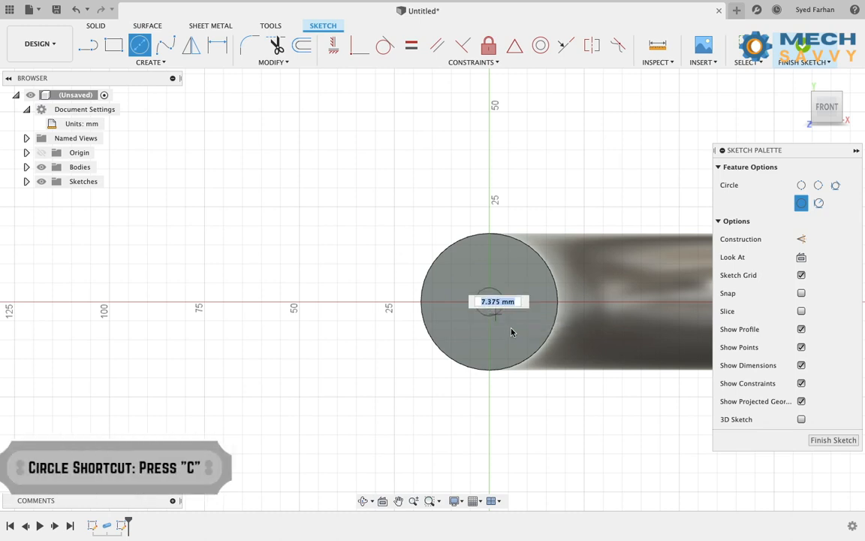
click(575, 398)
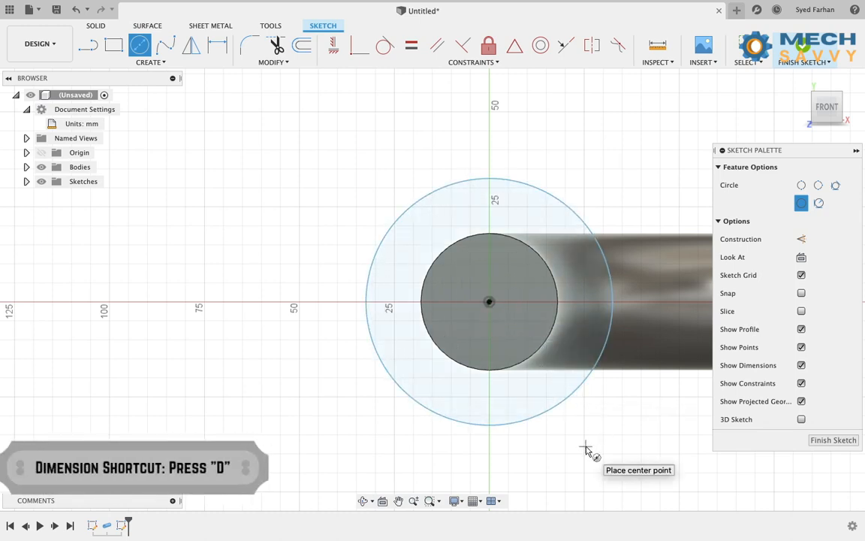
- Dimension the flange circle's diameter as 96 mm
key(d)
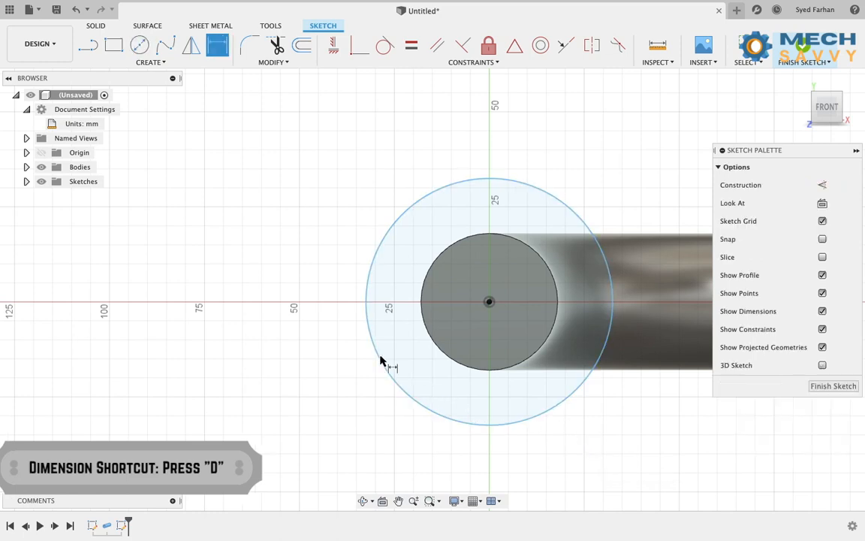
click(368, 285)
click(270, 226)
text(96)
key(Return)
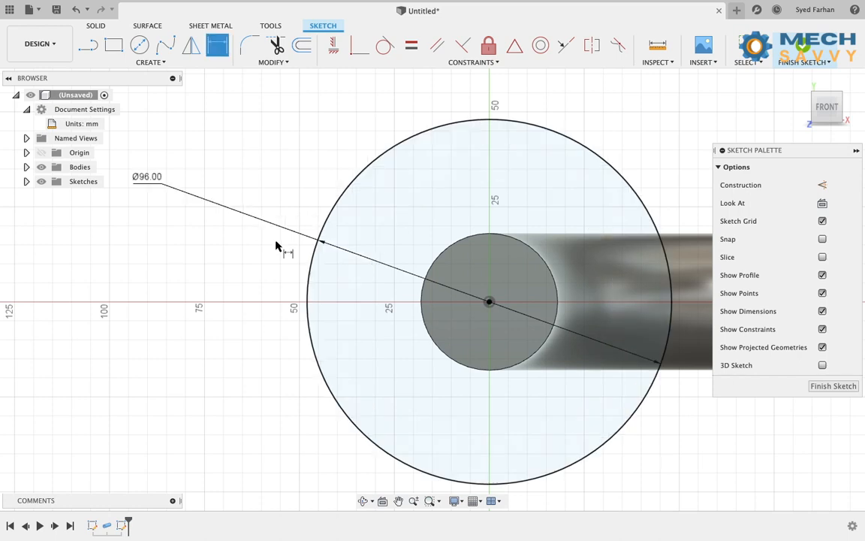
- Draw a second center-diameter circle about 65 mm across, centered on the origin inside the 96 mm flange circle
key(Escape)
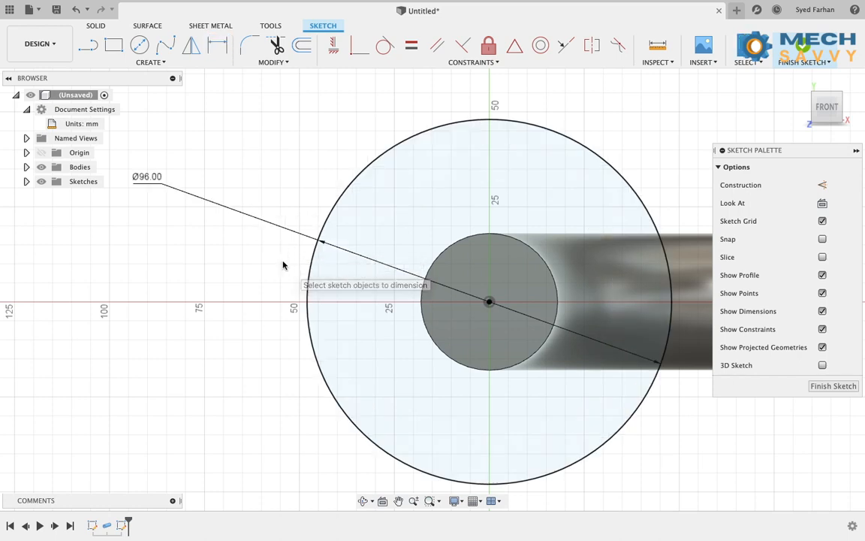
key(c)
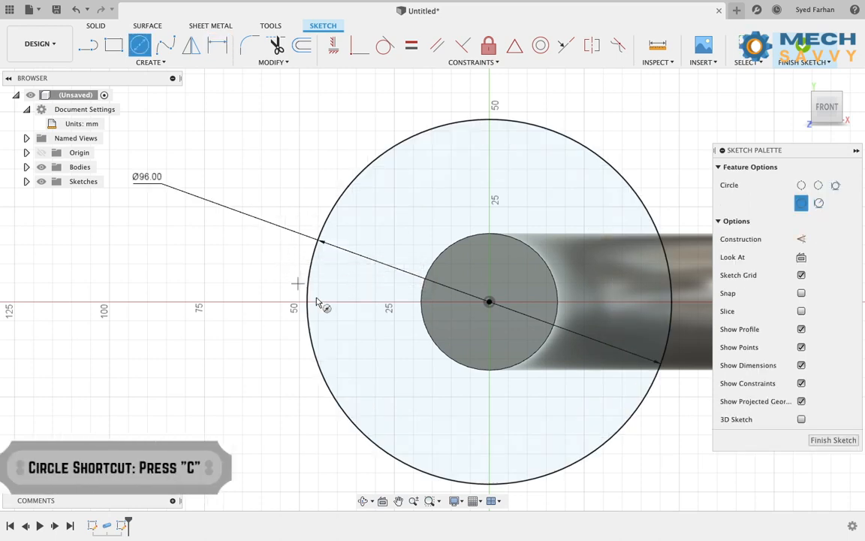
click(490, 302)
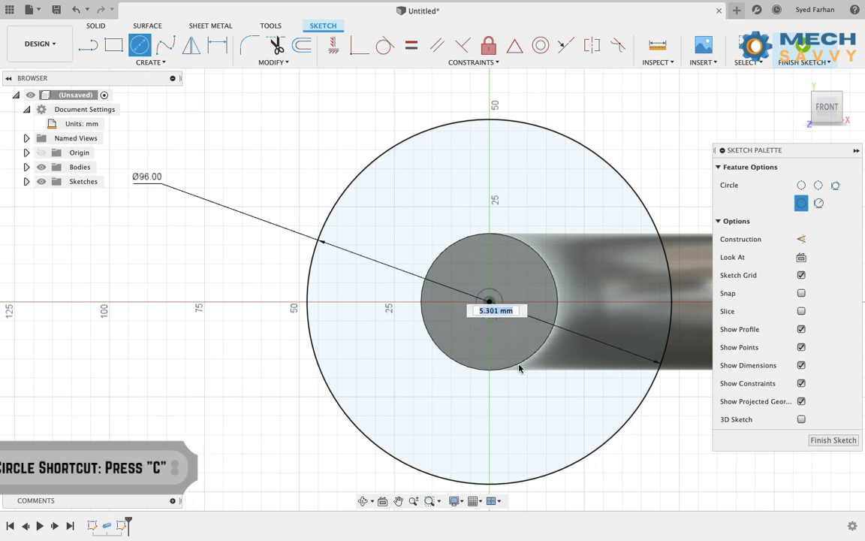
click(544, 413)
- Dimension the middle circle's diameter as 66 mm and convert the circle to construction geometry
key(d)
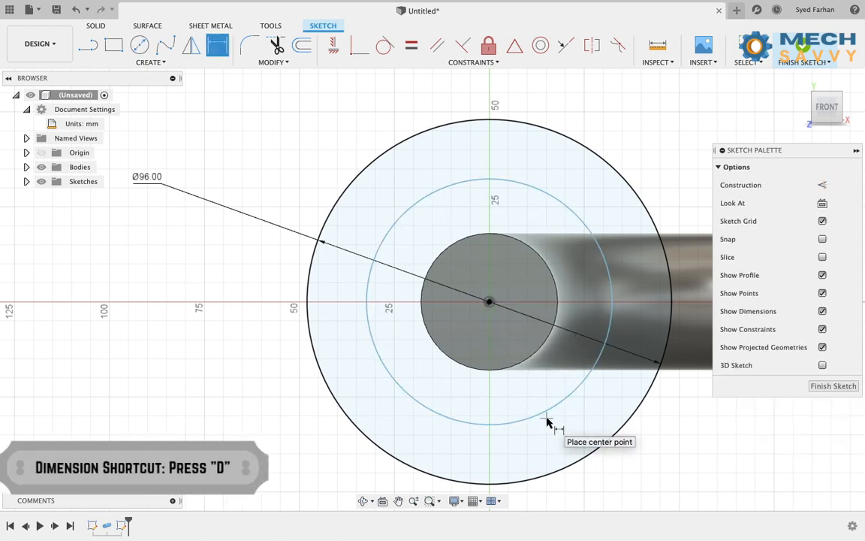
click(373, 339)
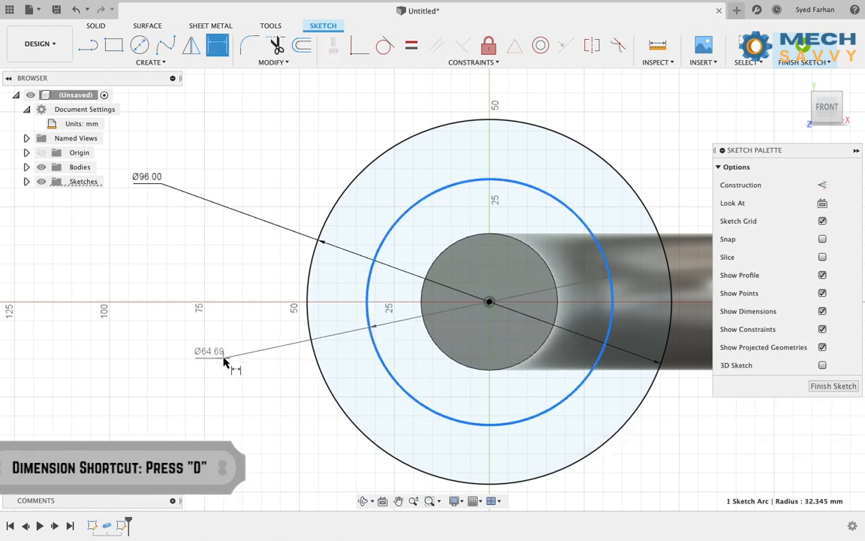
click(231, 360)
text(66)
key(Return)
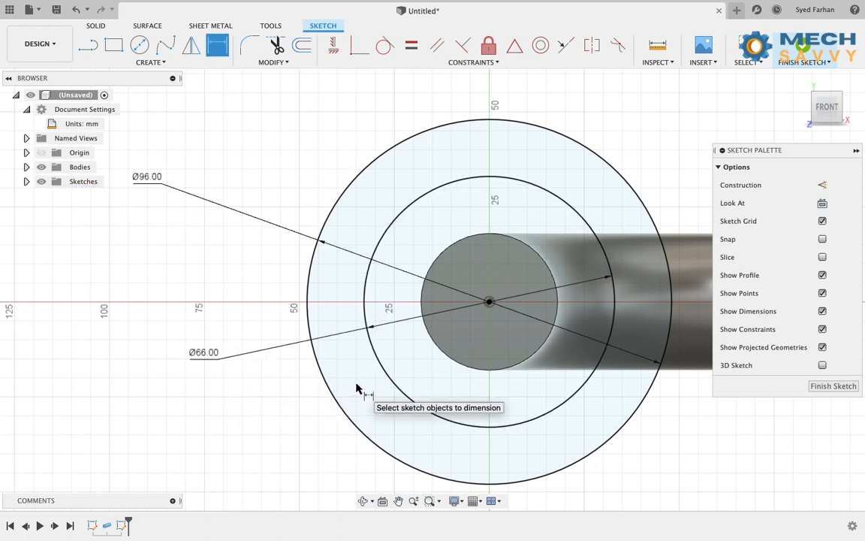
key(Escape)
click(385, 376)
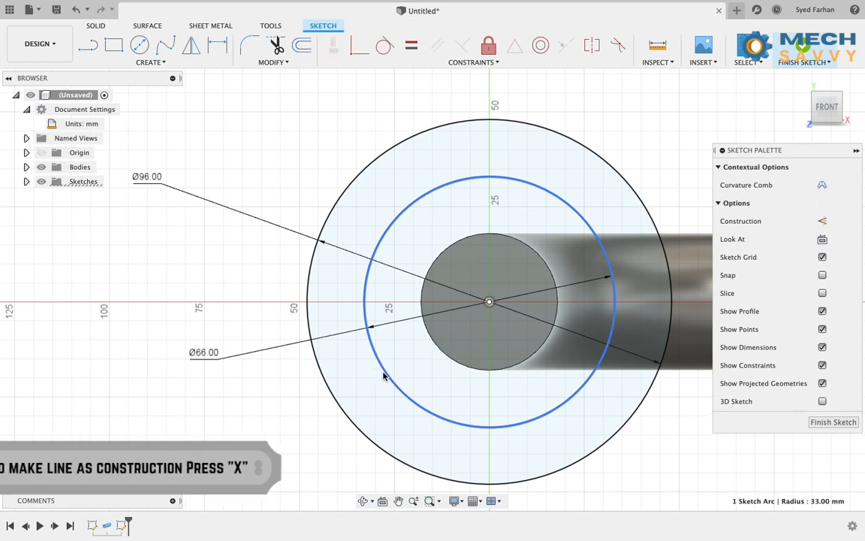
key(x)
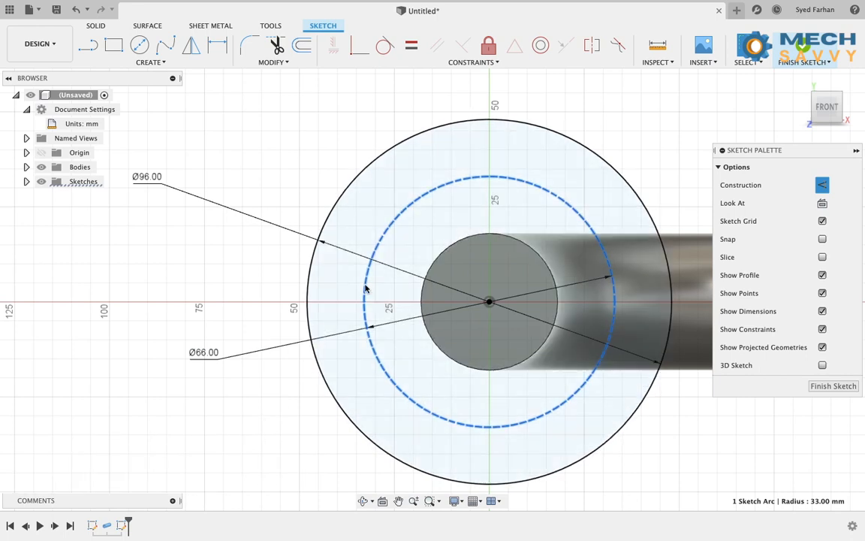
- Draw a horizontal line from the origin toward negative X to the 66 mm construction circle and make it a construction line
click(88, 45)
click(490, 302)
click(364, 301)
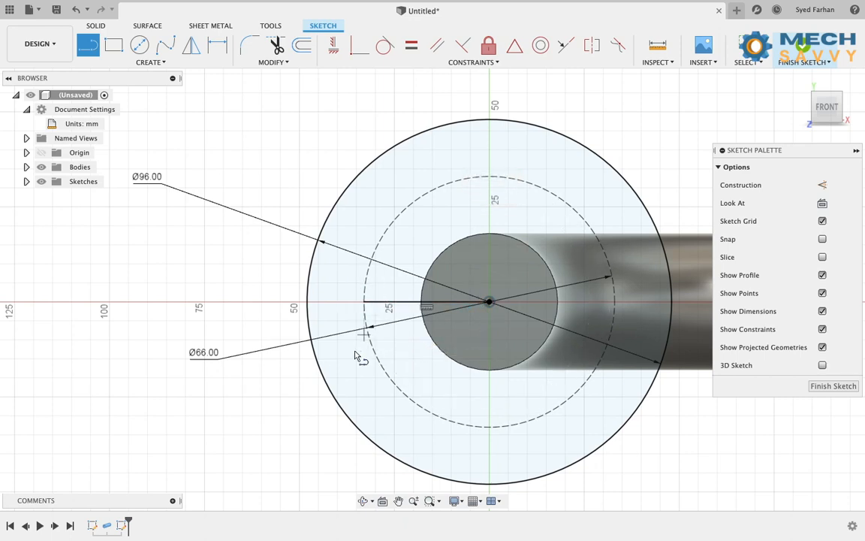
key(Escape)
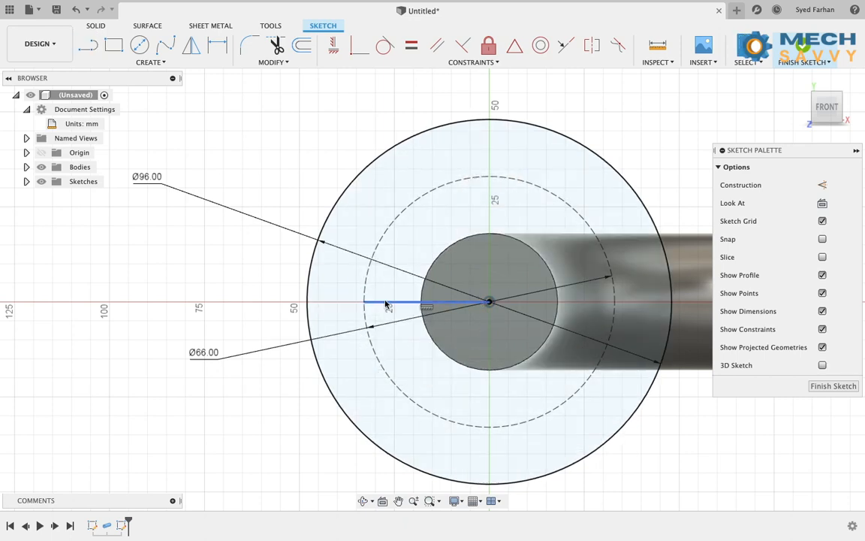
click(385, 304)
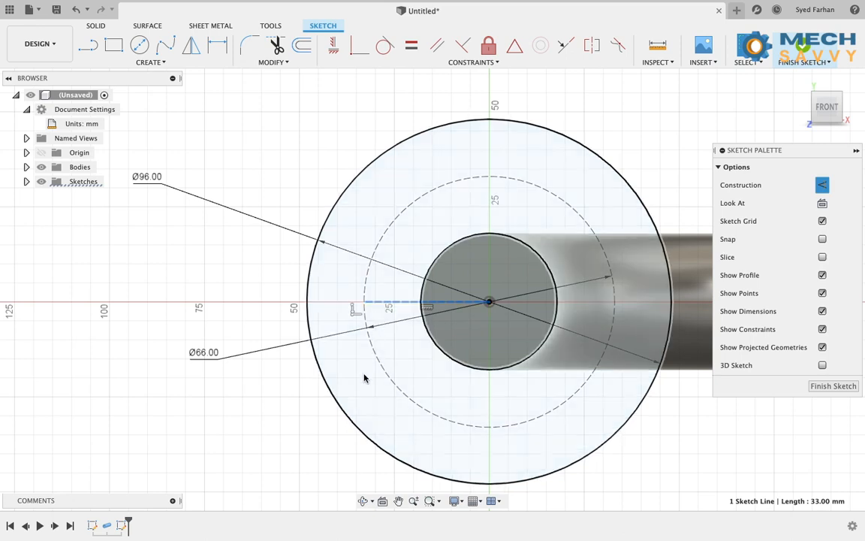
click(288, 389)
- Draw a center-diameter circle about 18 mm across, centered on the origin within the pipe's end face
click(138, 46)
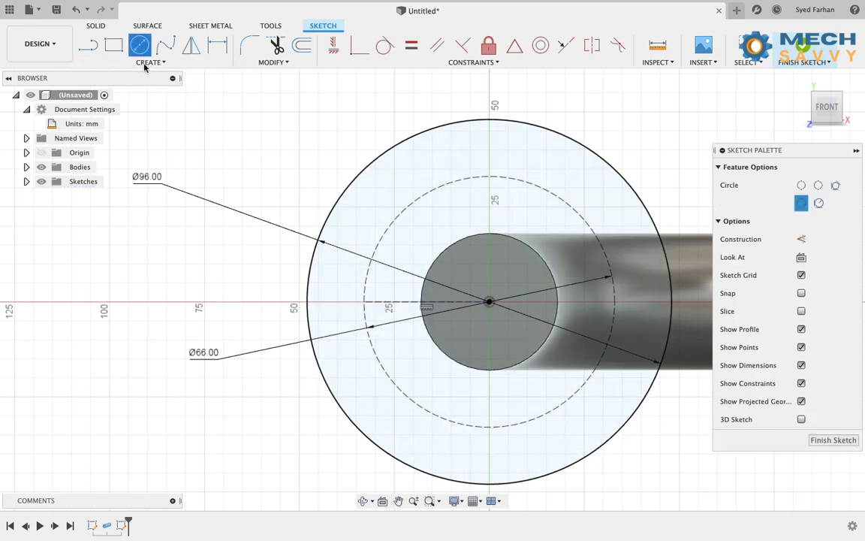
click(490, 303)
click(509, 331)
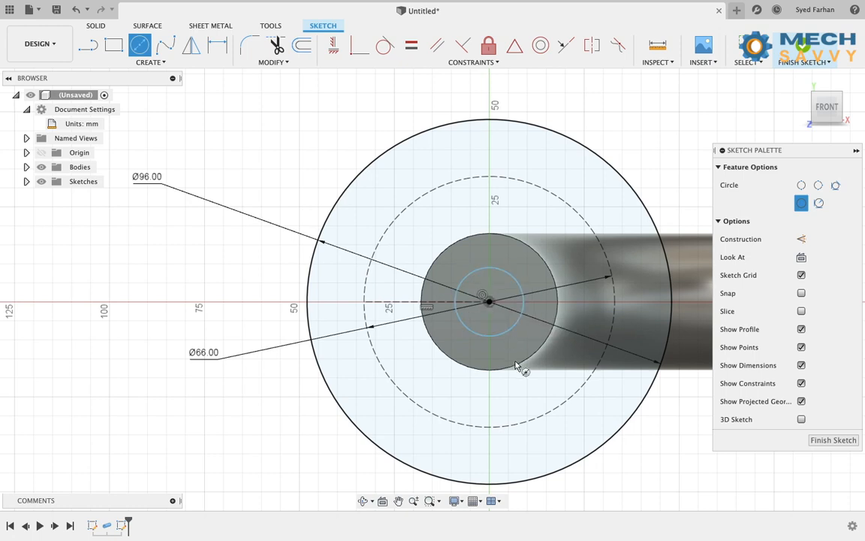
- Dimension the innermost circle's diameter as 27 mm and finish the sketch
key(d)
click(512, 277)
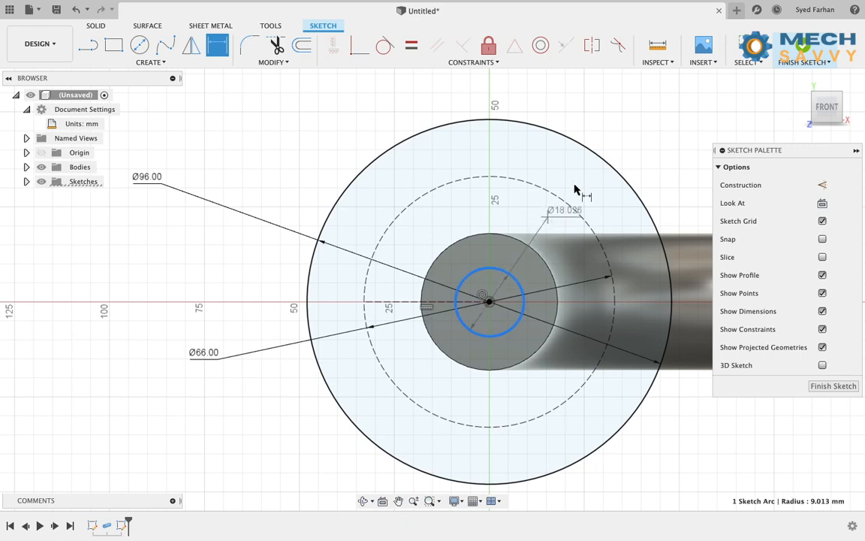
click(623, 150)
text(27)
key(Return)
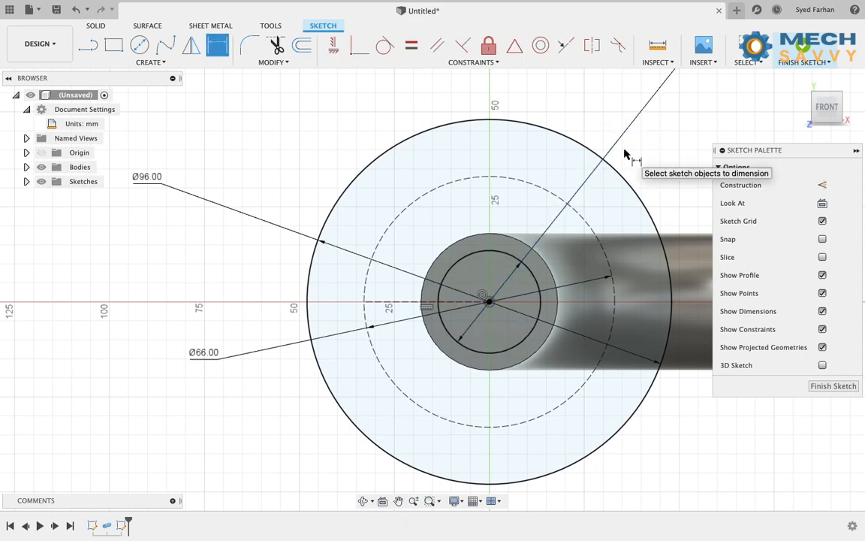
scroll(629, 154, down, 3)
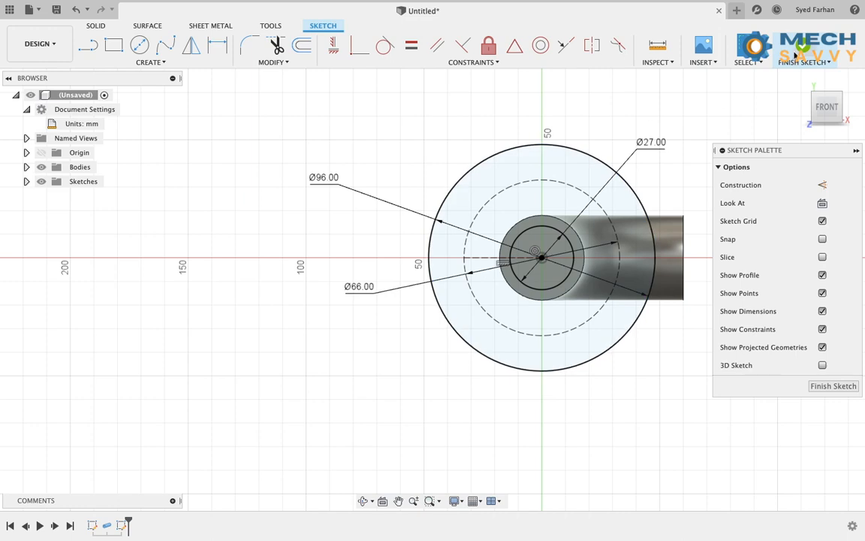
click(804, 49)
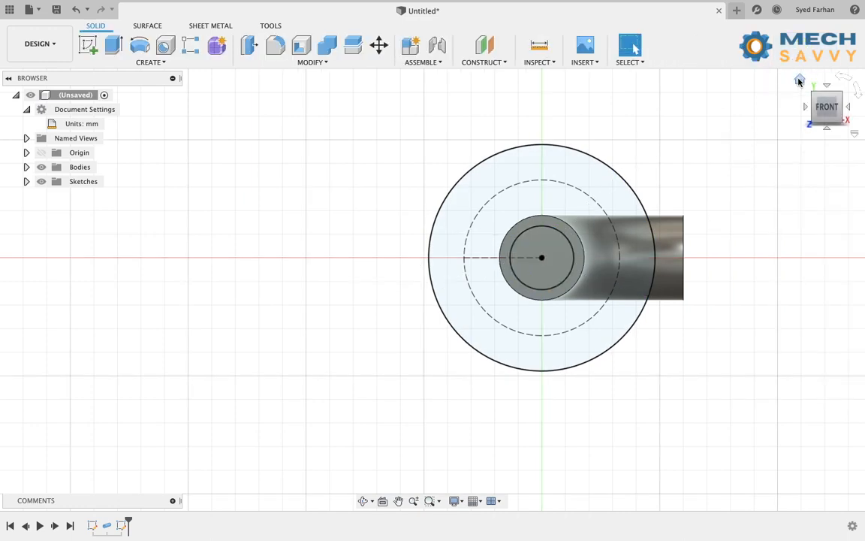
- Extrude both ring profiles outside the 27 mm circle 10 mm outward from the pipe's end, joining them to the pipe
click(800, 81)
click(113, 45)
click(293, 242)
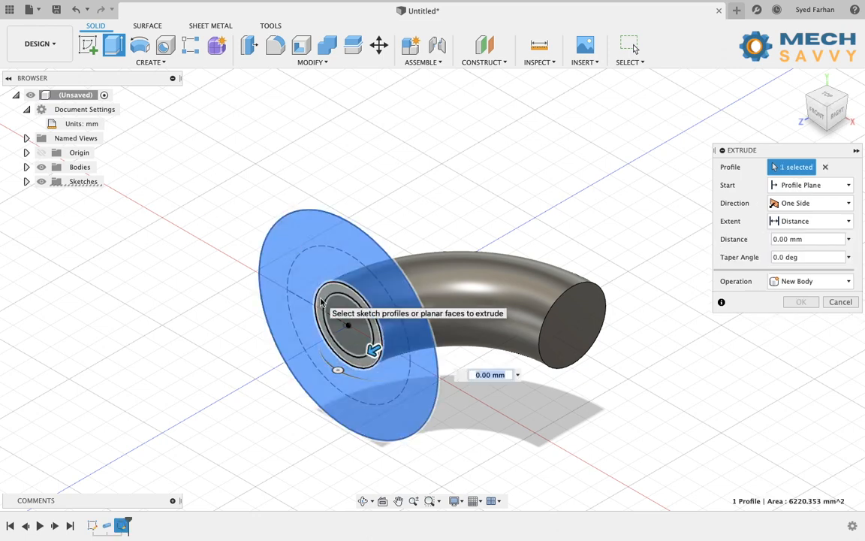
click(322, 303)
drag(363, 346, 342, 359)
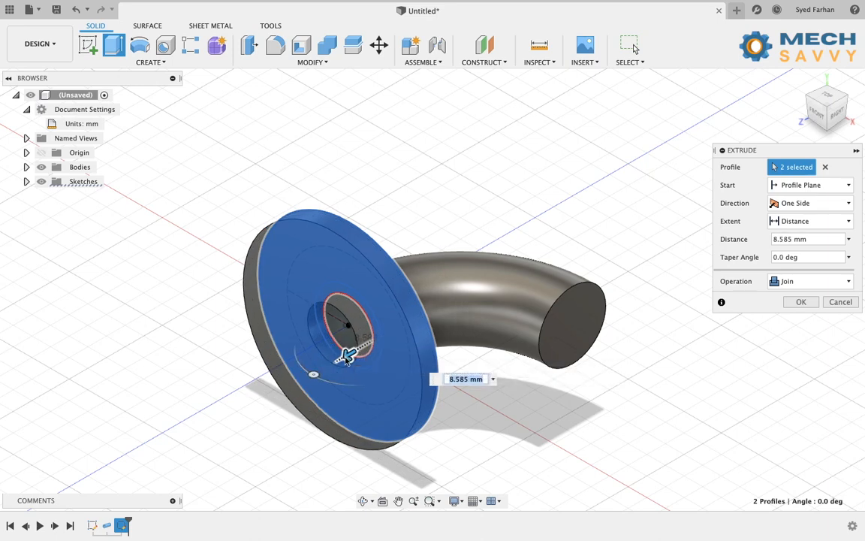
text(0)
key(Return)
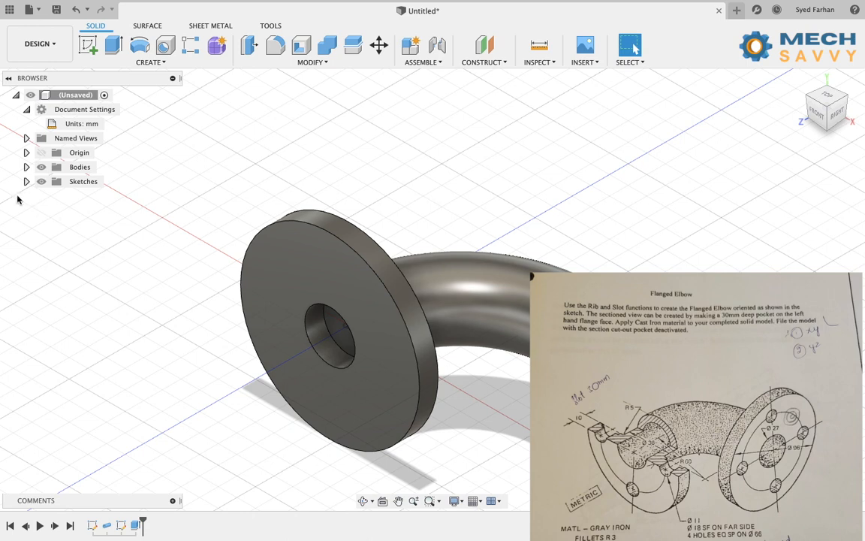
- Show Sketch2 and add a counterbore hole at the construction line's outer endpoint: 10 mm deep, 11 mm diameter, with an 18 mm counterbore 2 mm deep
click(27, 182)
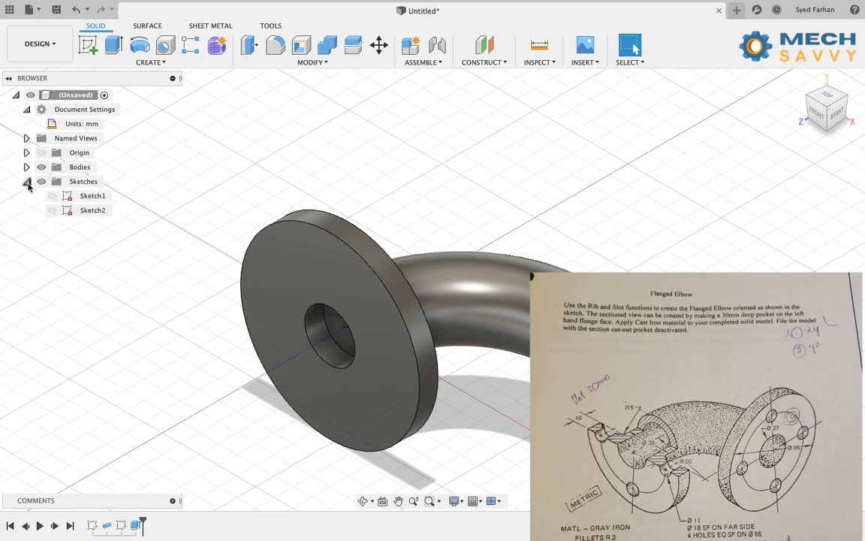
click(52, 211)
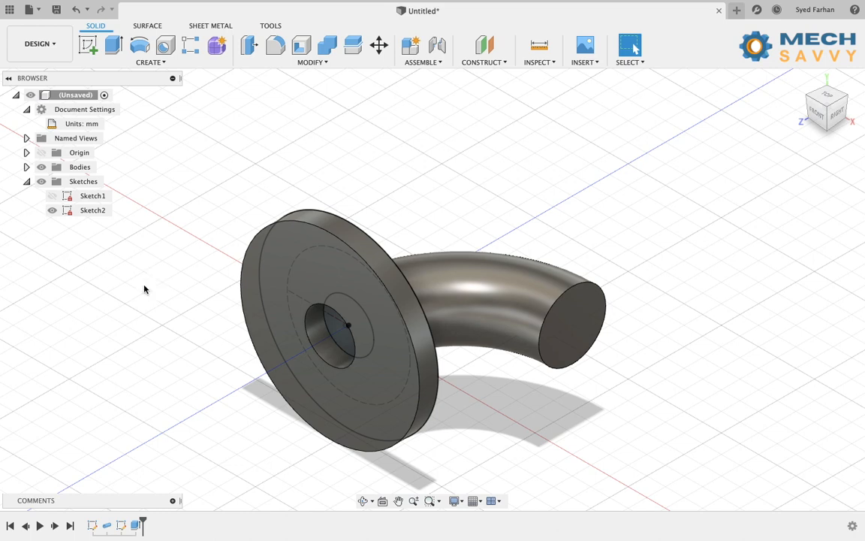
click(165, 45)
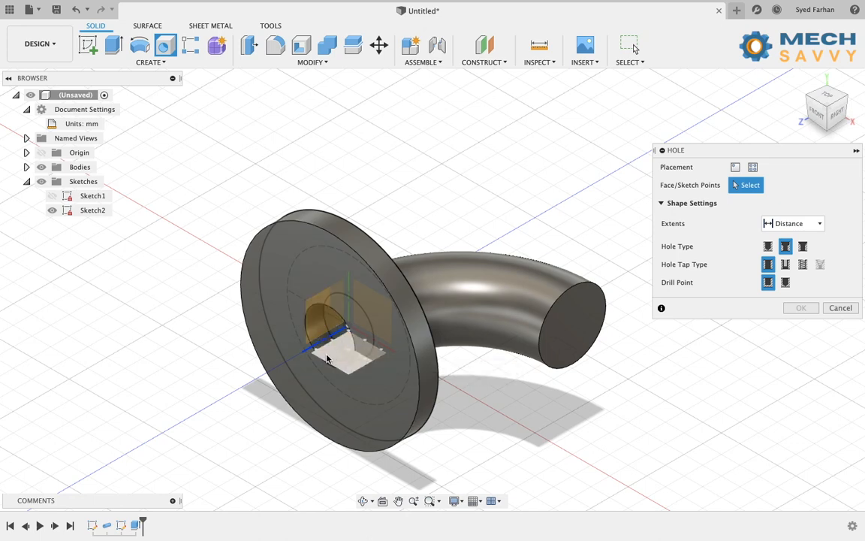
click(287, 293)
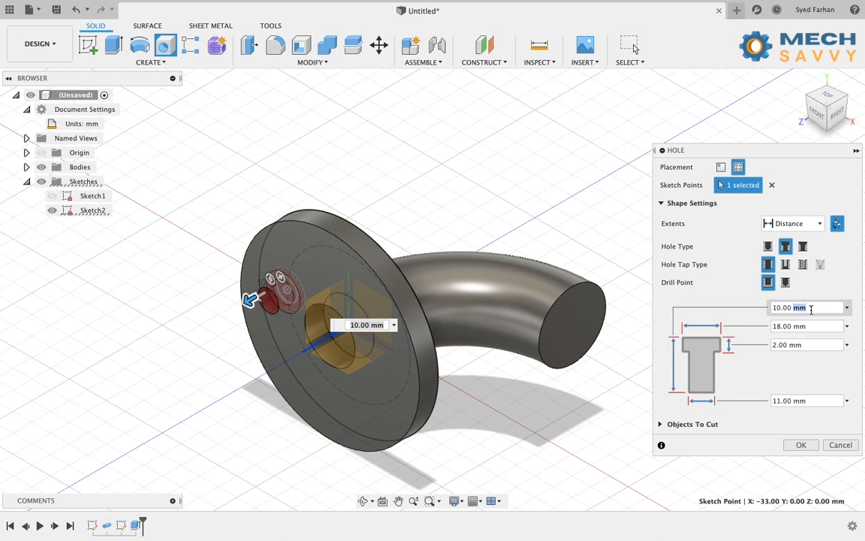
click(788, 311)
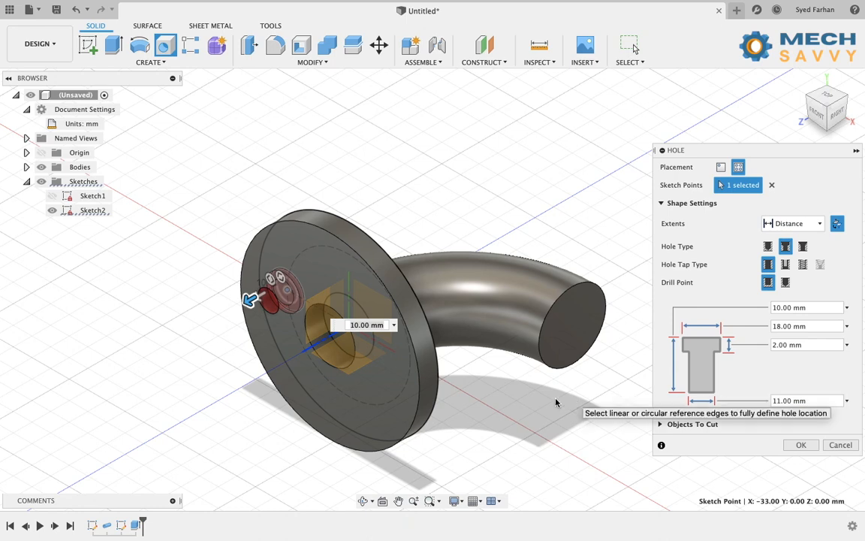
scroll(229, 323, up, 5)
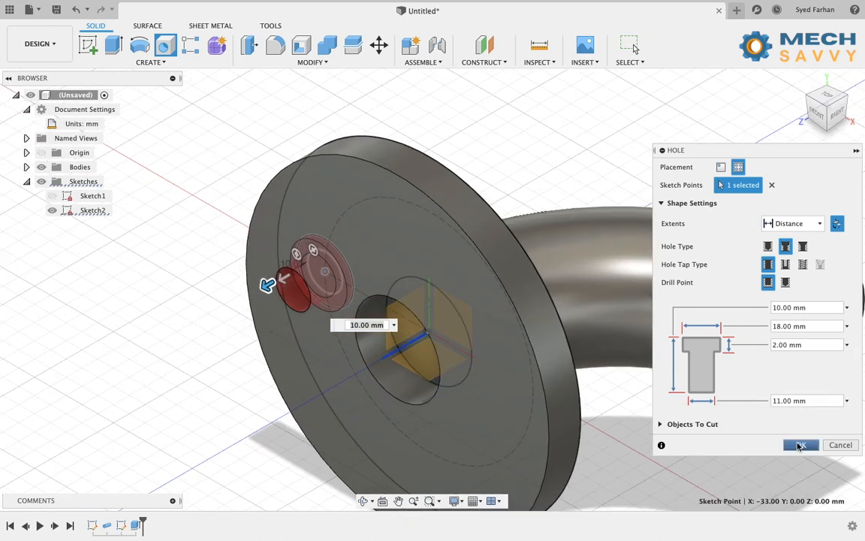
click(801, 445)
- Create a full circular pattern of the counterbore hole feature around the flange's central bore with a quantity of 4
mouse_move(672, 408)
shift+middle_down()
mouse_move(614, 329)
mouse_move(634, 47)
mouse_move(604, 322)
mouse_move(642, 322)
mouse_move(674, 426)
shift+middle_up()
scroll(674, 425, down, 3)
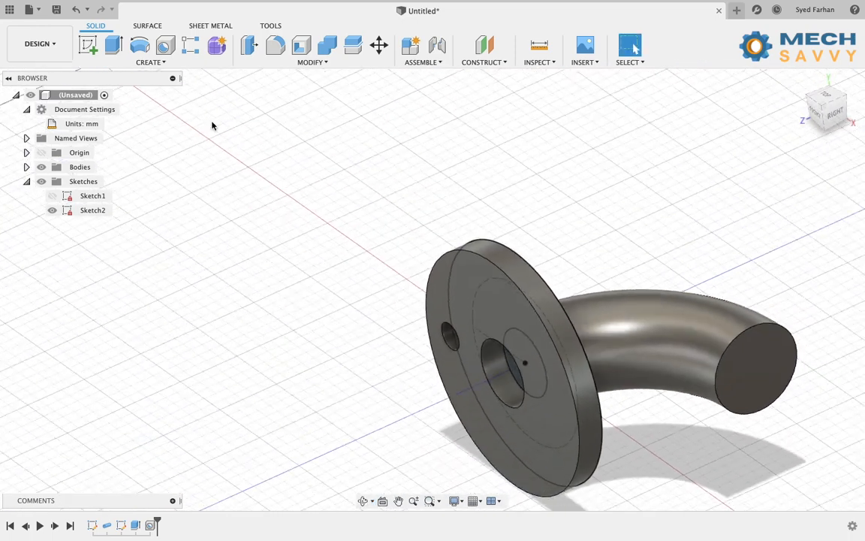
click(167, 63)
mouse_move(163, 310)
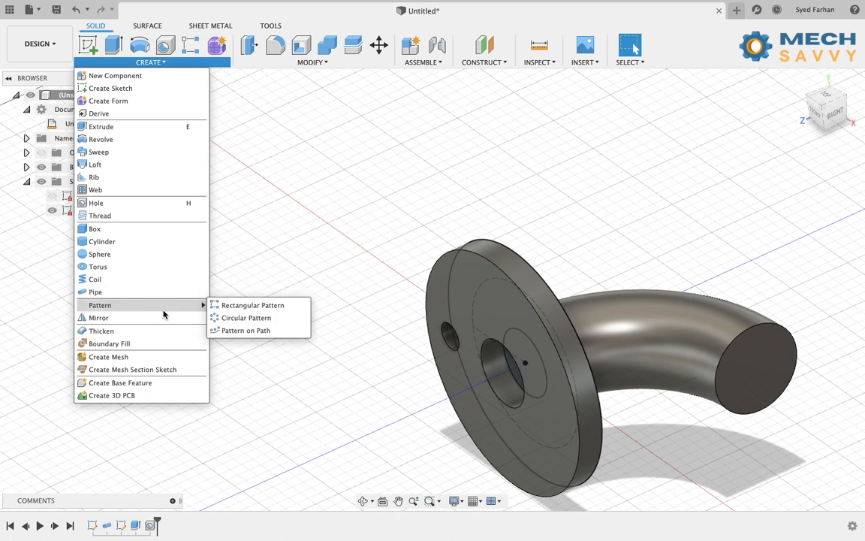
click(239, 319)
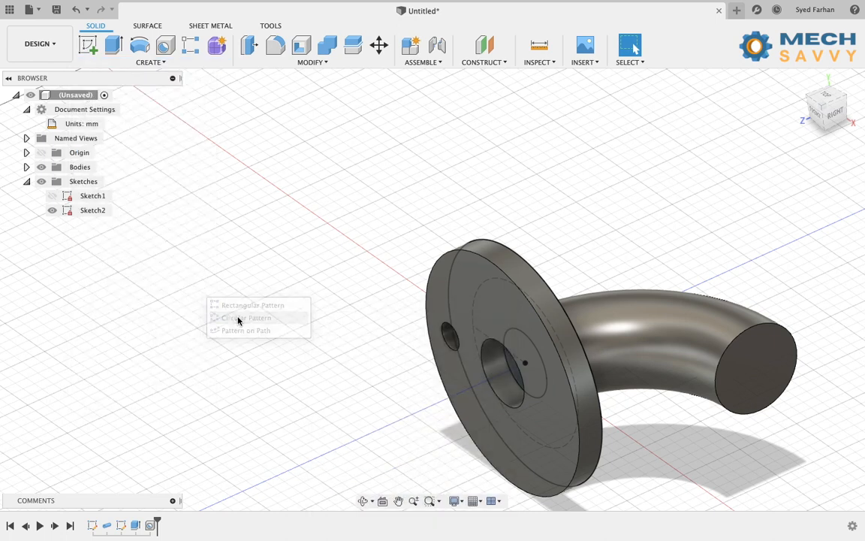
click(813, 167)
click(800, 209)
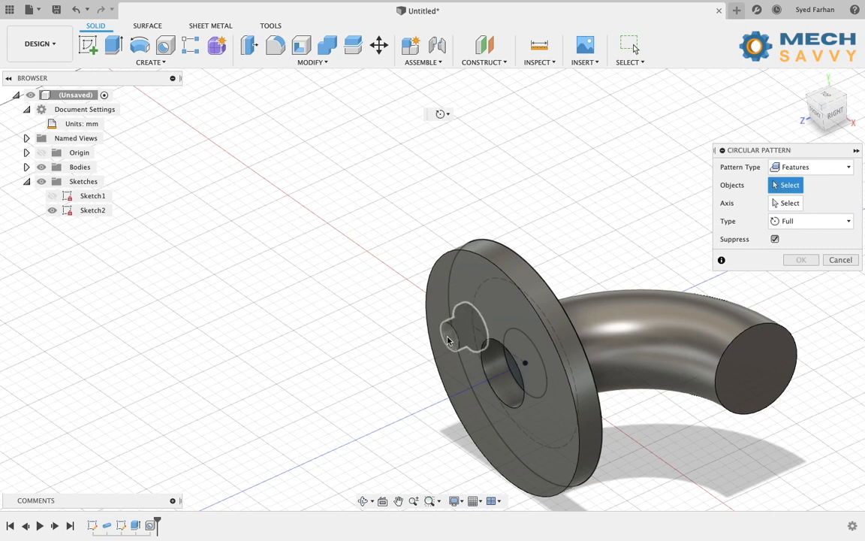
click(449, 339)
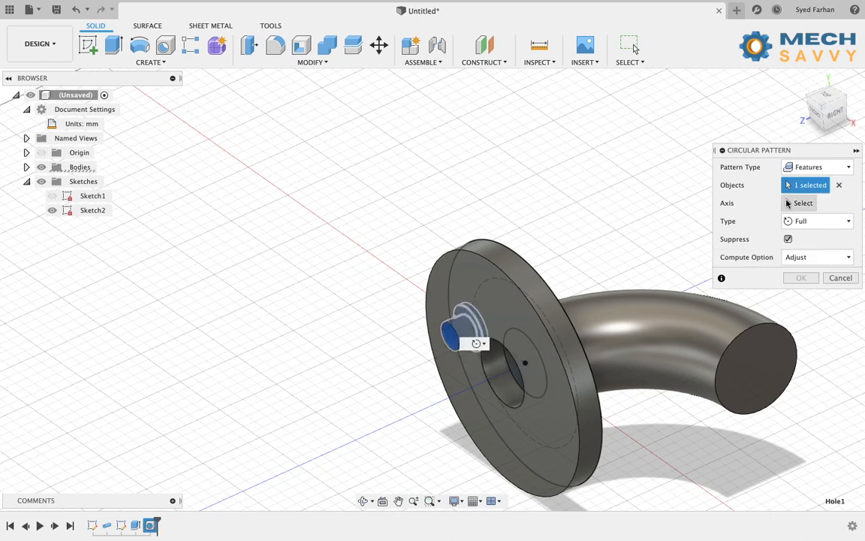
click(798, 203)
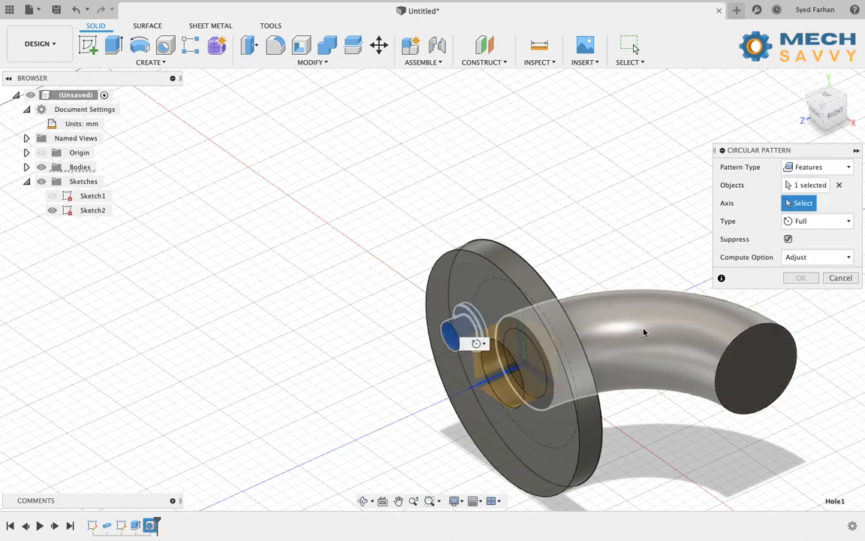
click(524, 385)
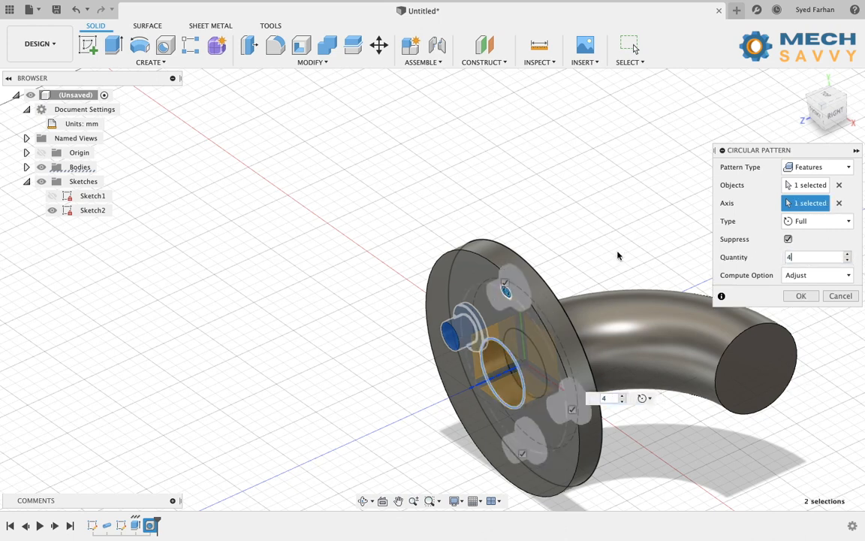
click(814, 112)
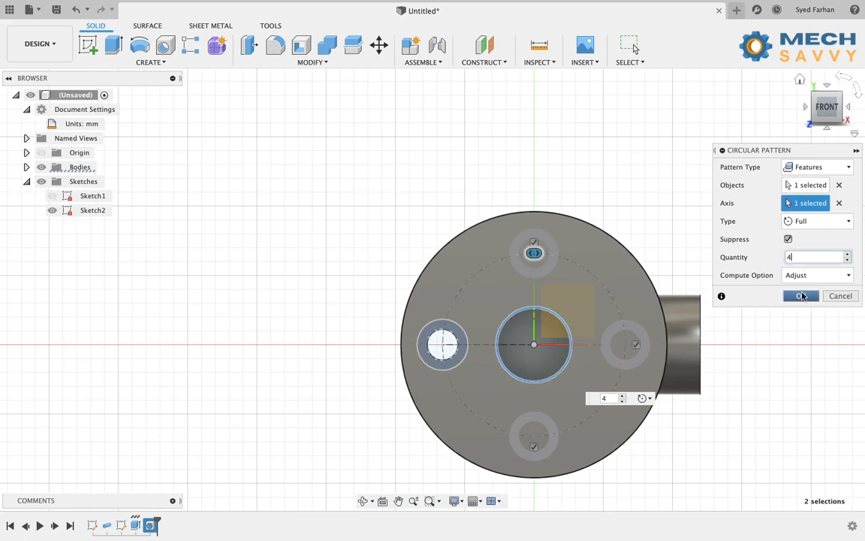
click(802, 296)
shift+middle_drag(768, 253, 721, 283)
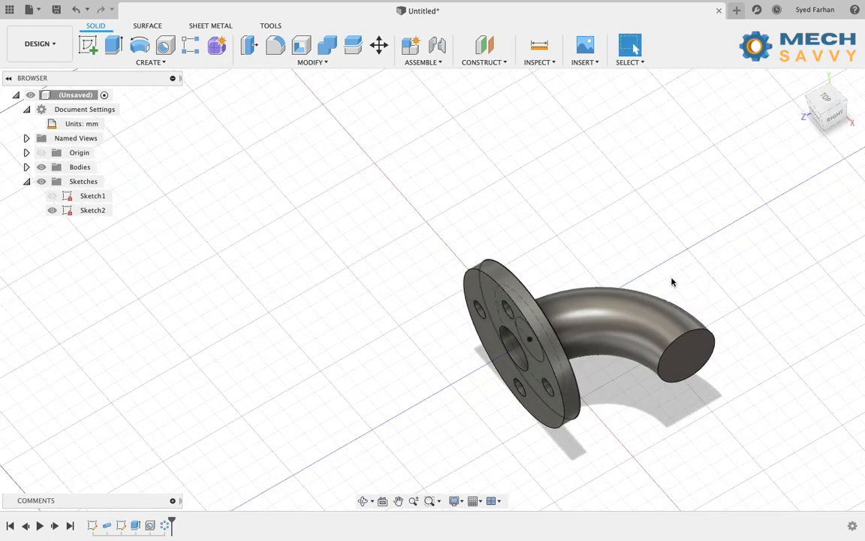
- Show Sketch1 and cut a 27 mm circular Pipe through the bend along the sketch's arc
click(136, 63)
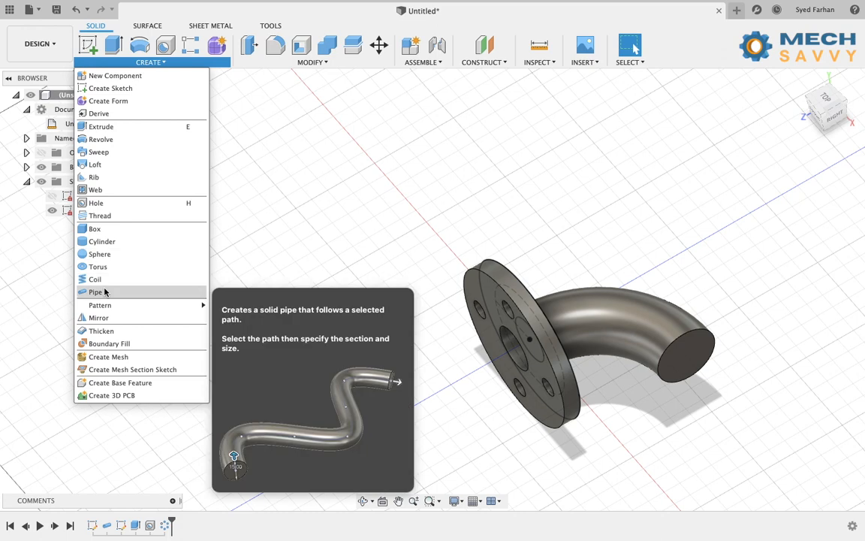
click(106, 292)
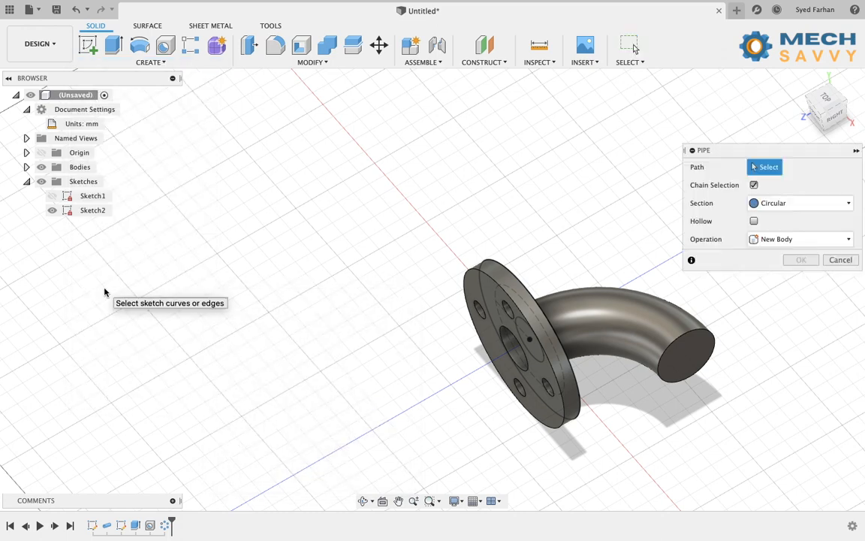
click(51, 201)
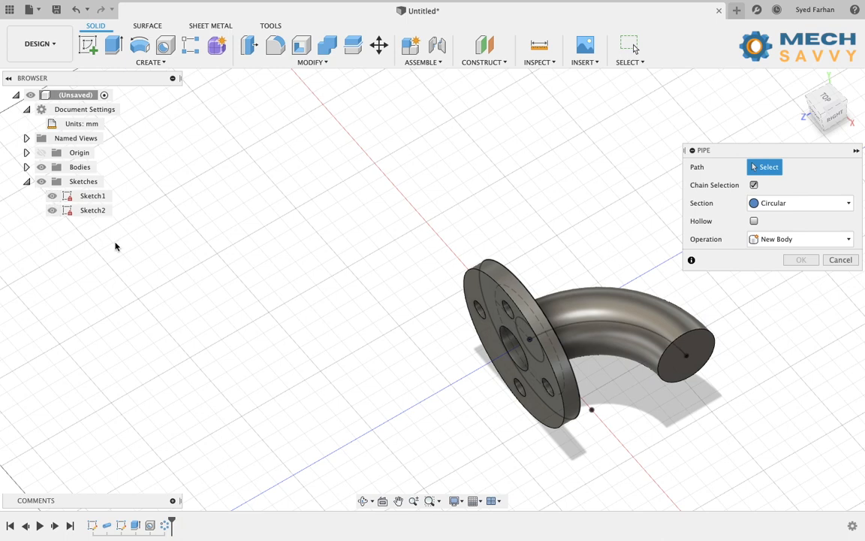
click(587, 326)
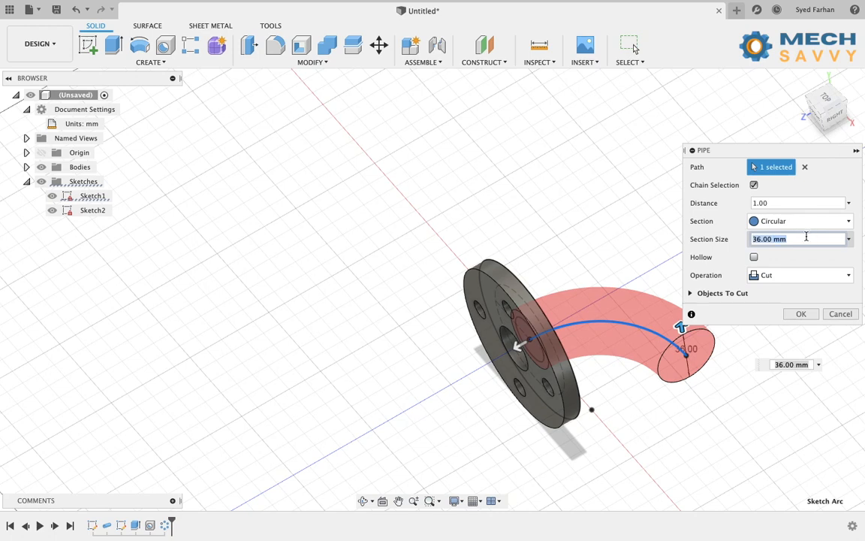
key(Return)
key(Return)
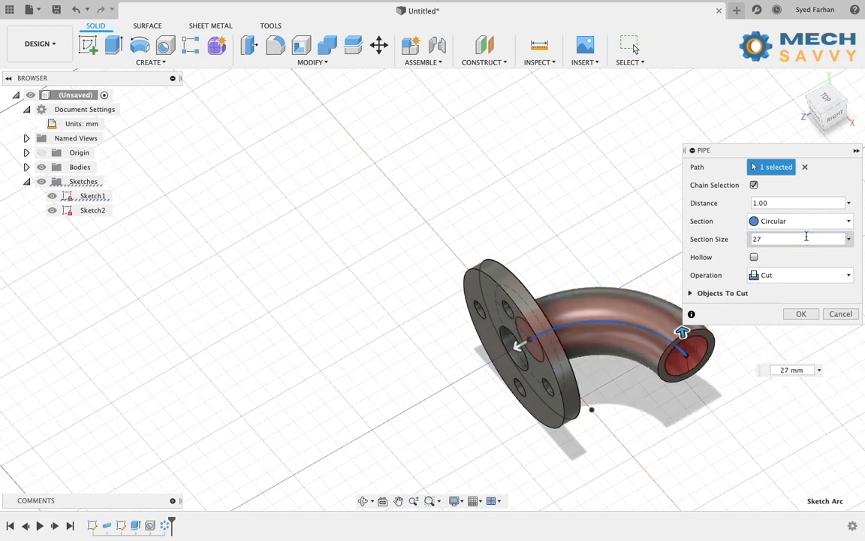
click(799, 315)
mouse_move(780, 398)
shift+middle_down()
mouse_move(786, 363)
mouse_move(852, 332)
mouse_move(782, 380)
shift+middle_up()
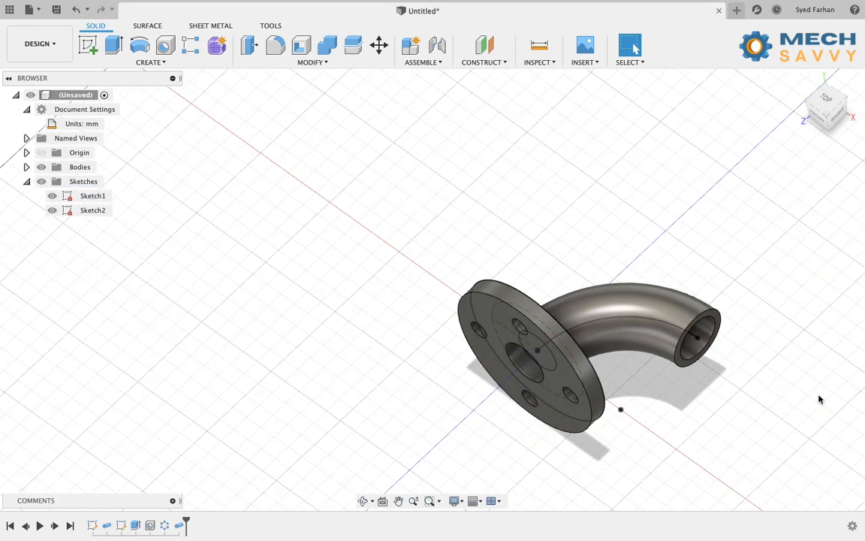
- Hide Sketch2 and create a Plane Along Path on the bend's centre arc at a proportional distance of 0.50
scroll(782, 381, up, 4)
click(52, 210)
shift+middle_drag(531, 364, 635, 399)
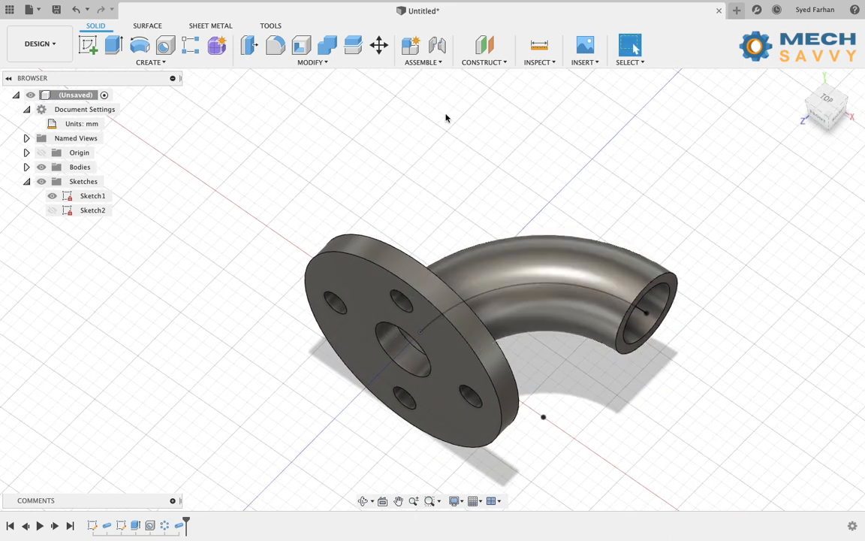
right_click(492, 66)
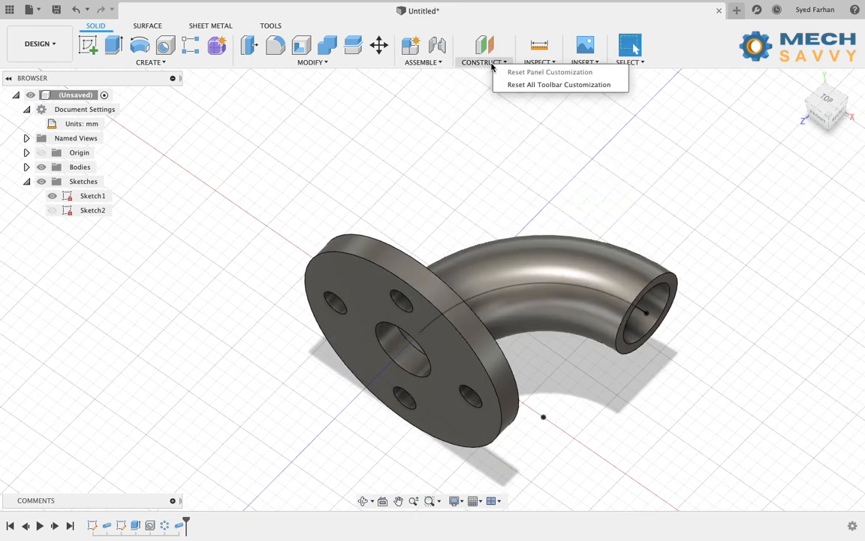
click(485, 64)
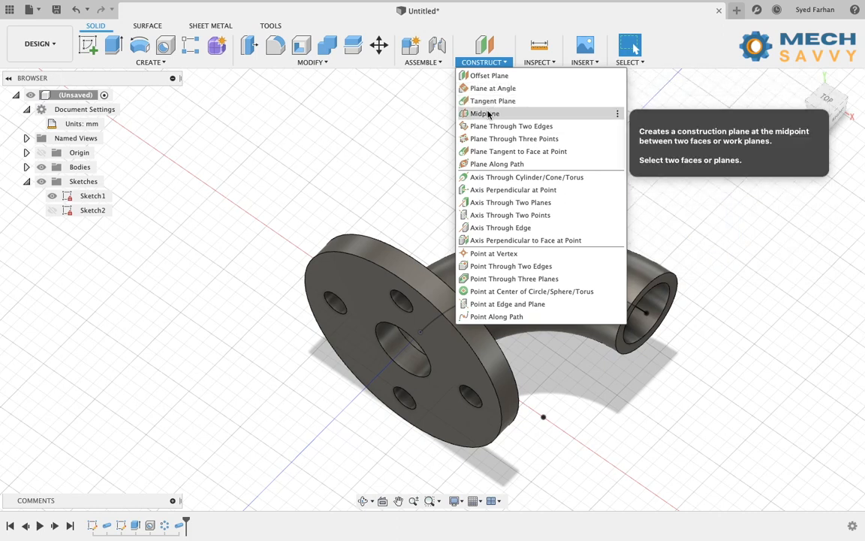
click(492, 165)
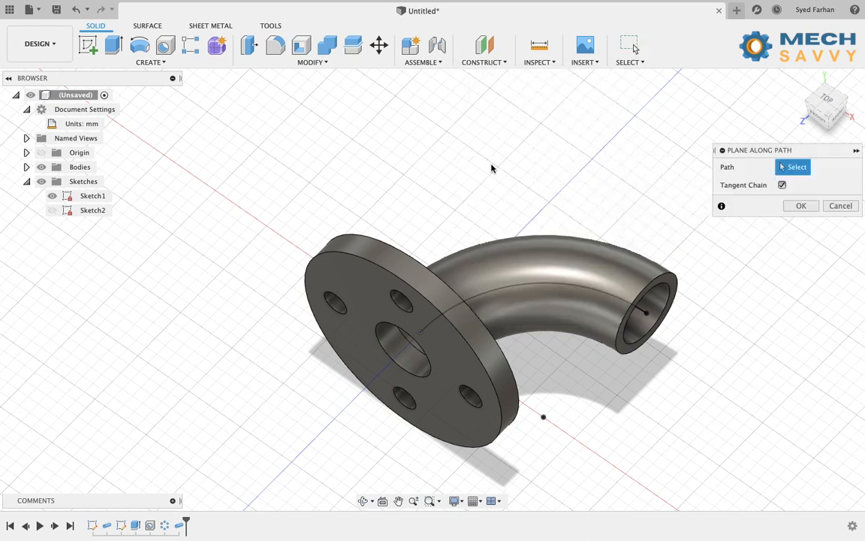
click(422, 336)
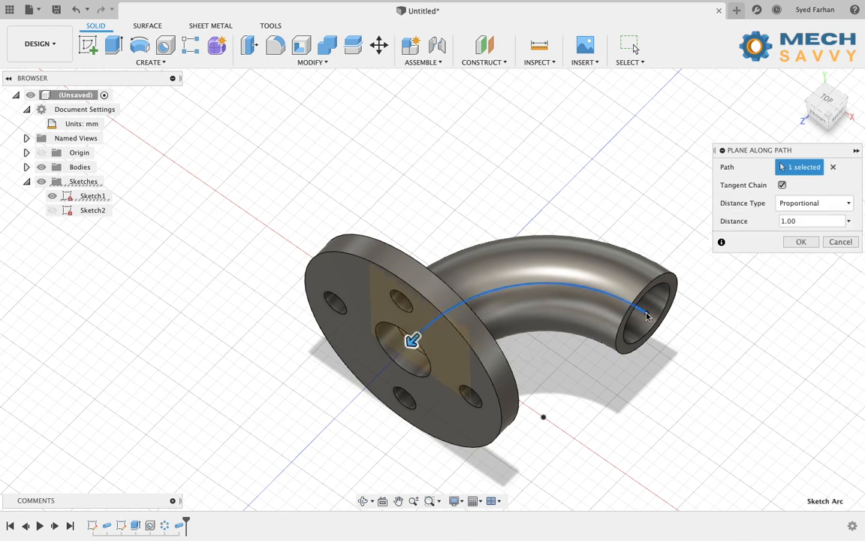
drag(412, 342, 520, 308)
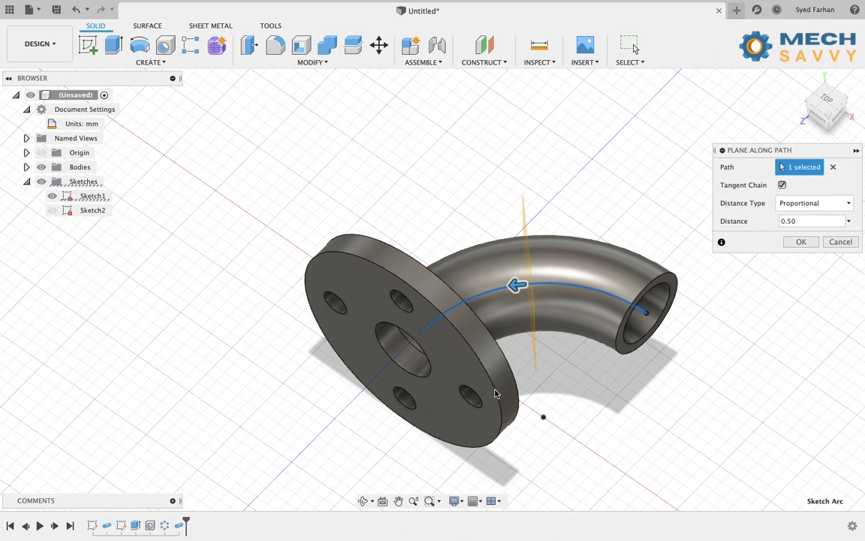
click(799, 243)
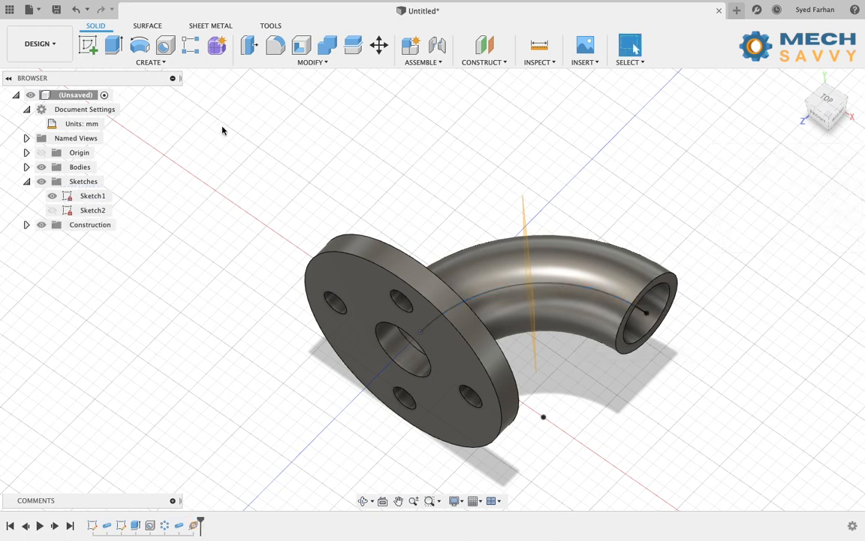
- Mirror the flange extrusion, counterbore hole and circular pattern features about the construction plane at the middle of the bend
click(154, 62)
click(156, 319)
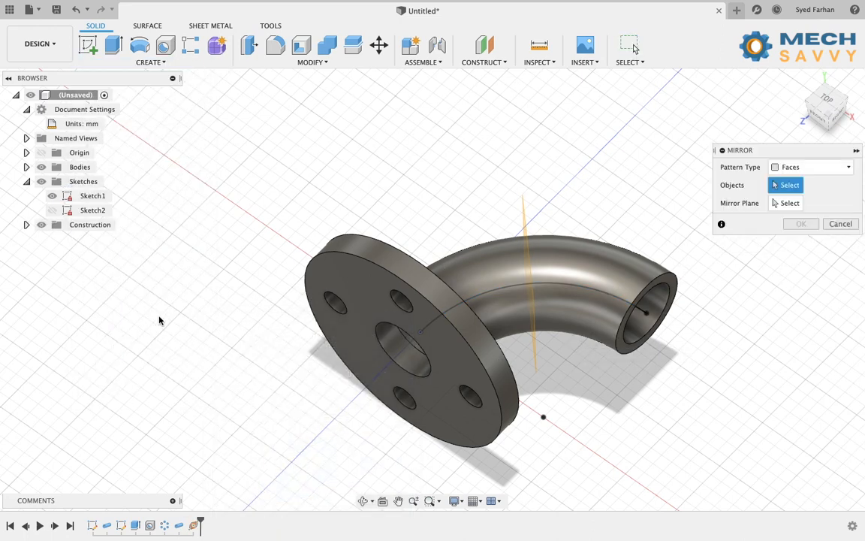
shift+middle_drag(630, 187, 643, 216)
click(805, 170)
click(797, 211)
shift+middle_drag(312, 291, 378, 238)
click(377, 237)
click(335, 265)
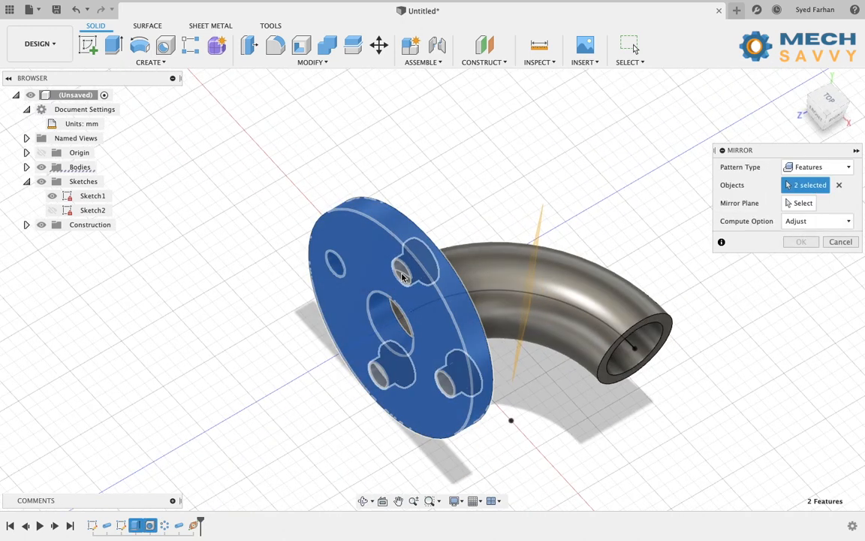
click(401, 275)
mouse_move(588, 200)
shift+middle_down()
mouse_move(636, 128)
mouse_move(581, 205)
mouse_move(598, 193)
shift+middle_up()
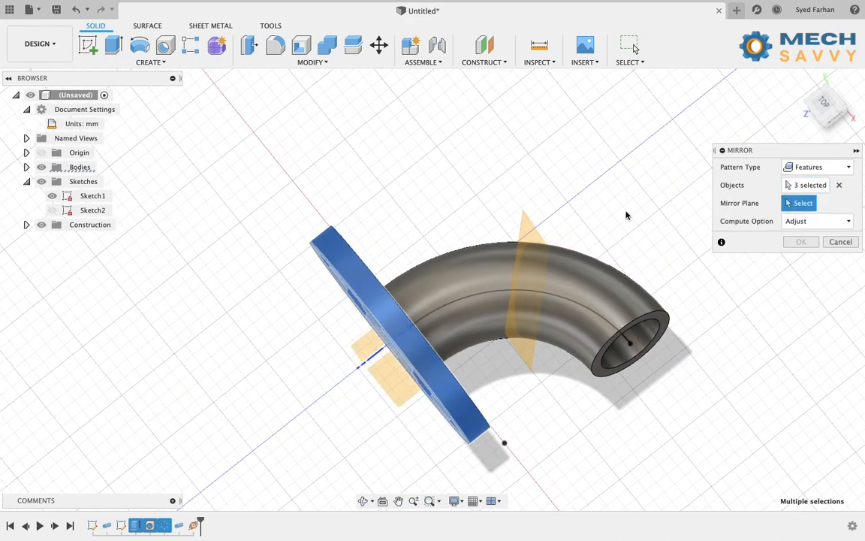
click(527, 229)
shift+middle_drag(565, 203, 586, 184)
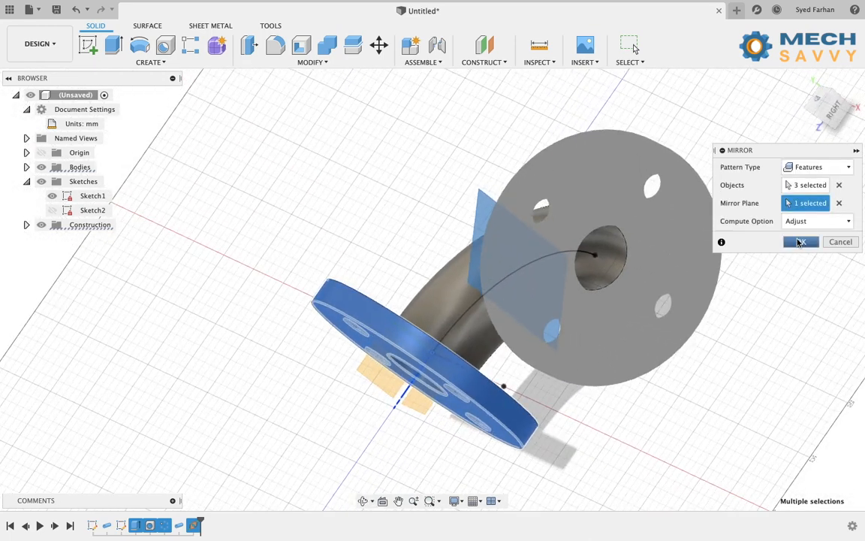
click(799, 241)
- Add a 5 mm fillet to the two edges where the pipe meets the flanges
shift+middle_drag(782, 250, 781, 293)
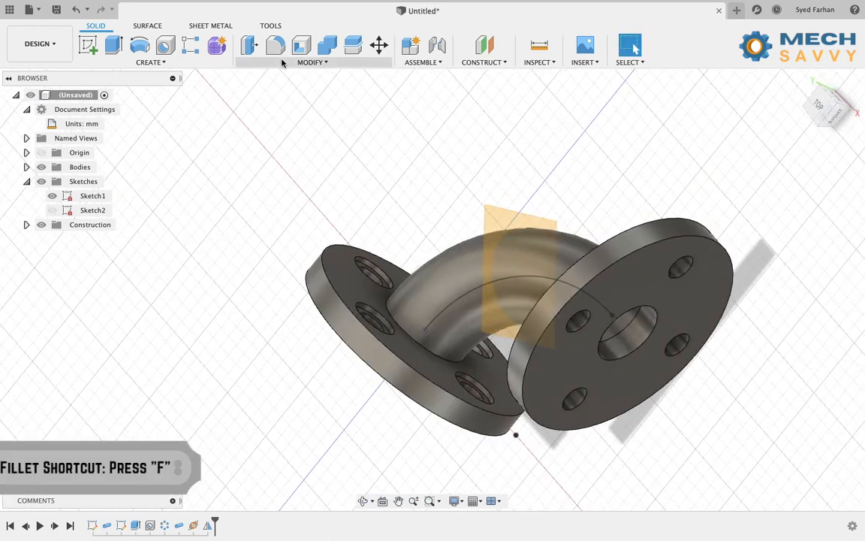
key(f)
click(398, 319)
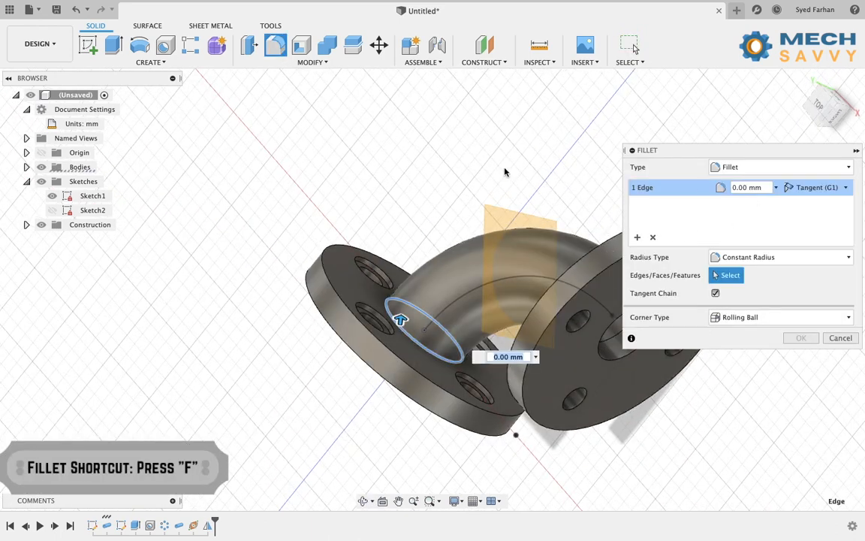
shift+middle_drag(505, 172, 556, 178)
click(548, 324)
text(5)
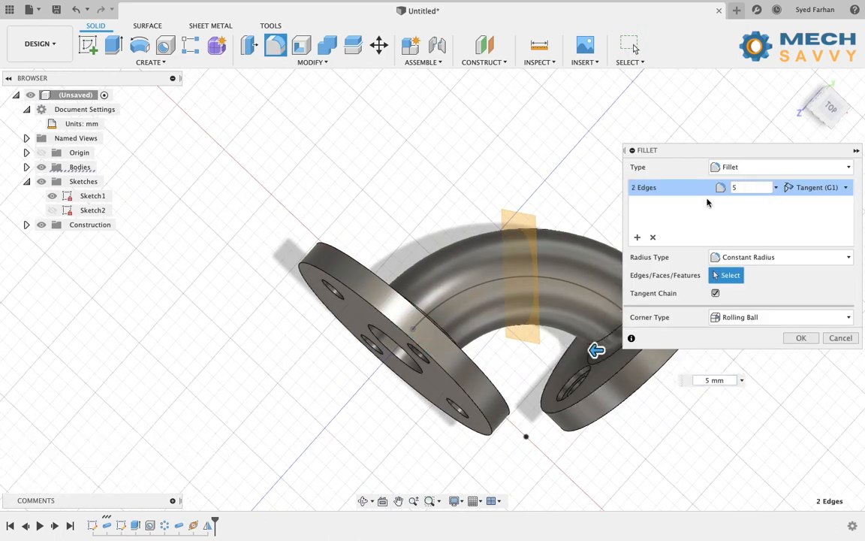
- Add a second fillet set of 3 mm on the outer-face rim edges of both flanges and finish the fillet
click(637, 237)
click(367, 285)
click(617, 417)
drag(763, 205, 713, 205)
text(3)
shift+middle_drag(700, 390, 712, 306)
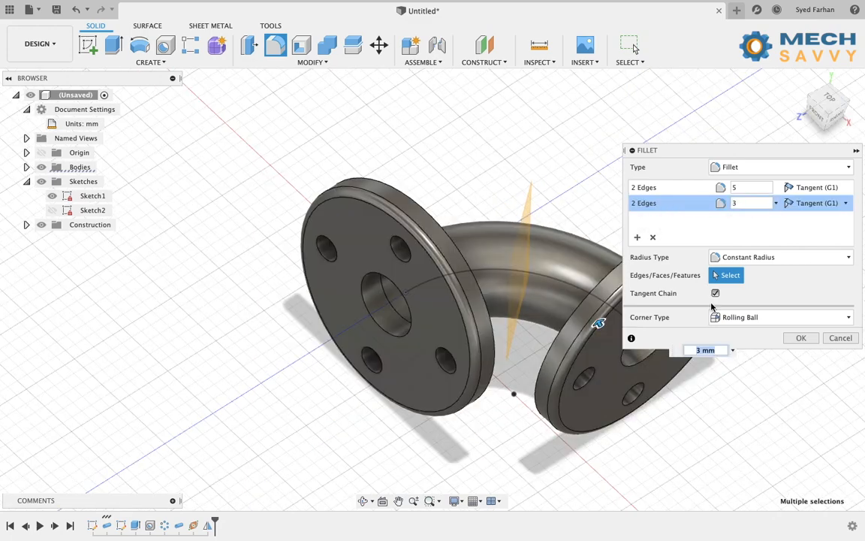
click(800, 339)
- Hide the construction plane and Sketch1
shift+middle_drag(710, 209, 697, 291)
click(42, 225)
click(51, 196)
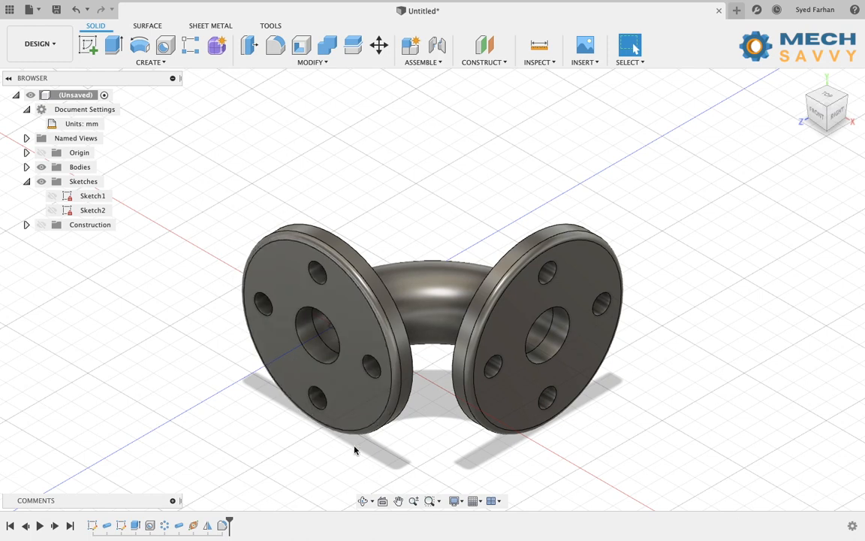
- Sketch a rectangle on the front flange's outer face, covering the half above its horizontal centreline, and finish the sketch
scroll(358, 453, up, 3)
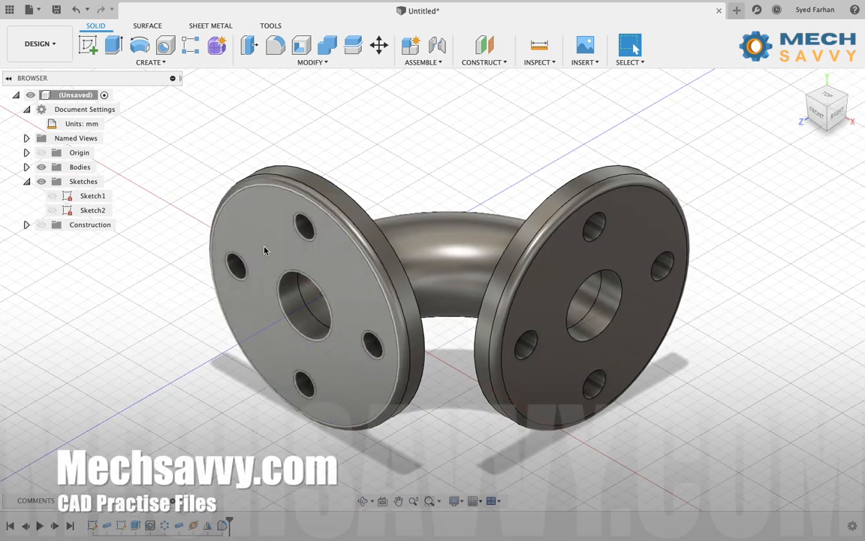
click(264, 248)
click(91, 47)
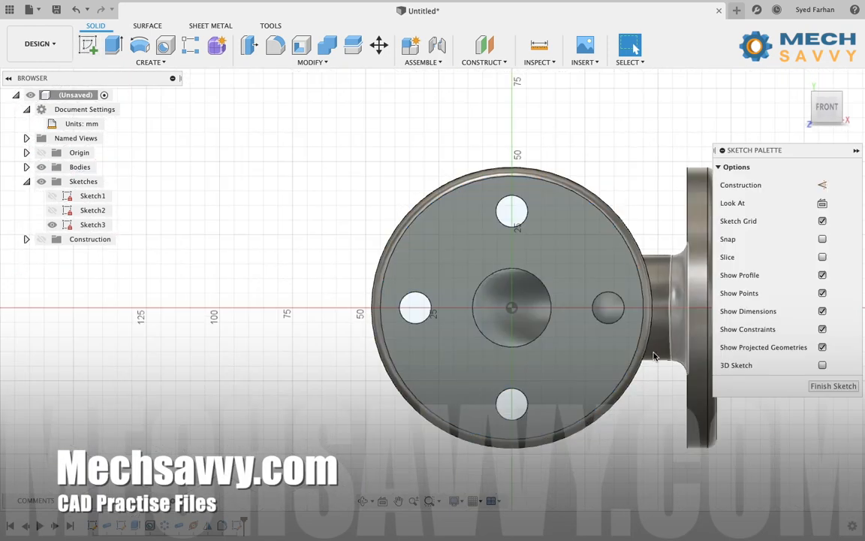
key(r)
click(345, 150)
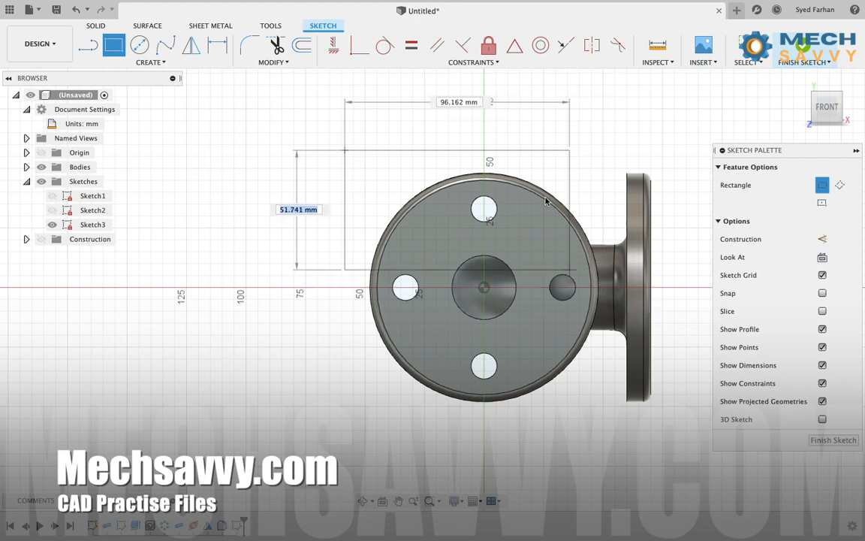
click(611, 287)
click(804, 48)
- Extrude the rectangle's profiles, including those over the holes and bore, back into the flange as a cut
click(318, 292)
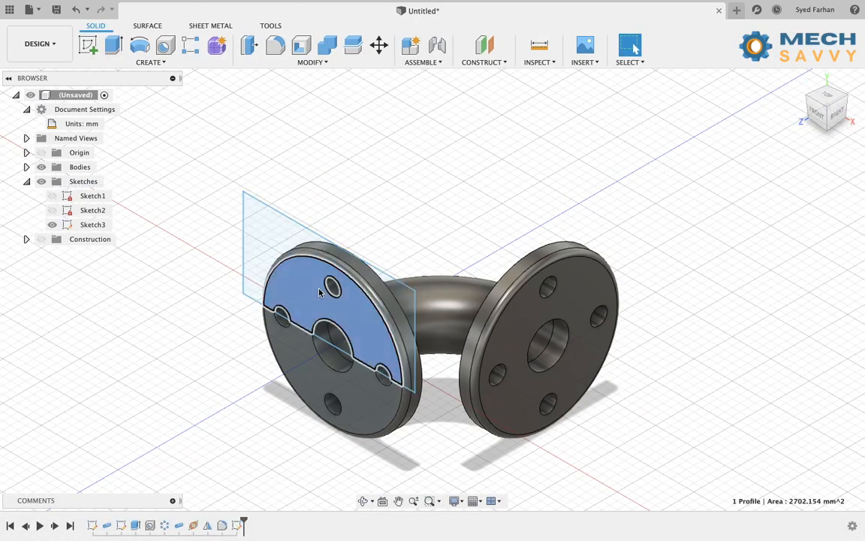
click(332, 287)
key(e)
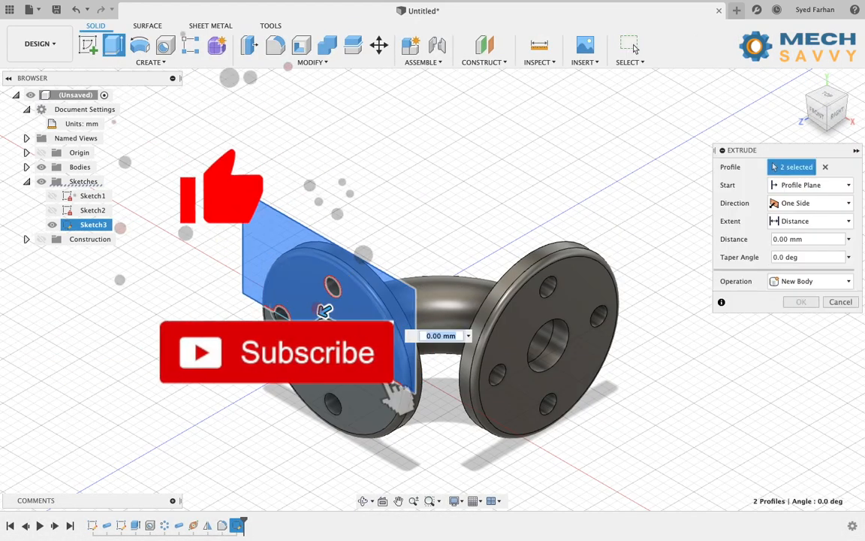
click(333, 289)
click(278, 313)
click(386, 372)
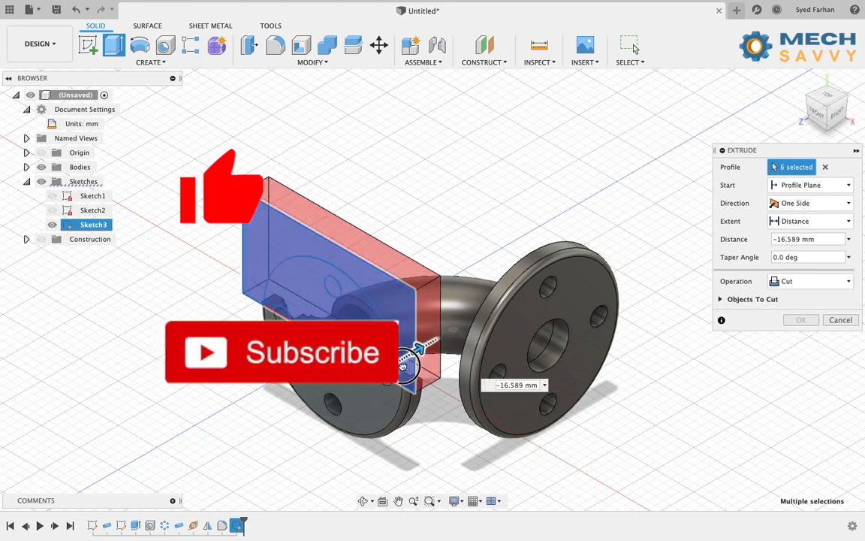